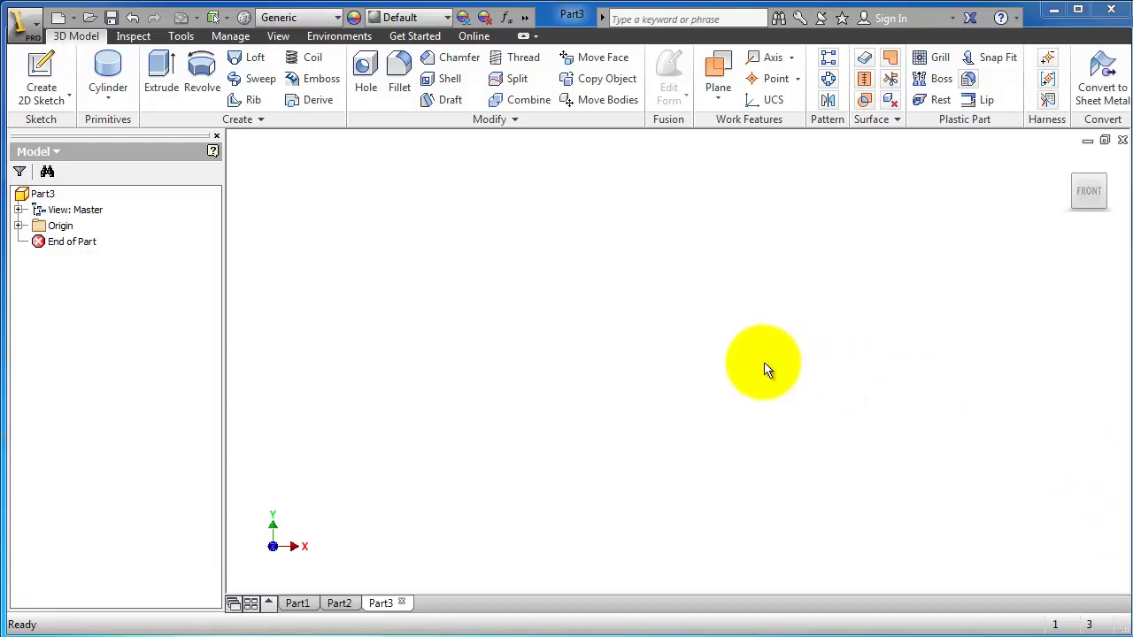
- Create Sketch1 on Part3's XY Plane, picked from the Origin folder
click(19, 226)
click(81, 273)
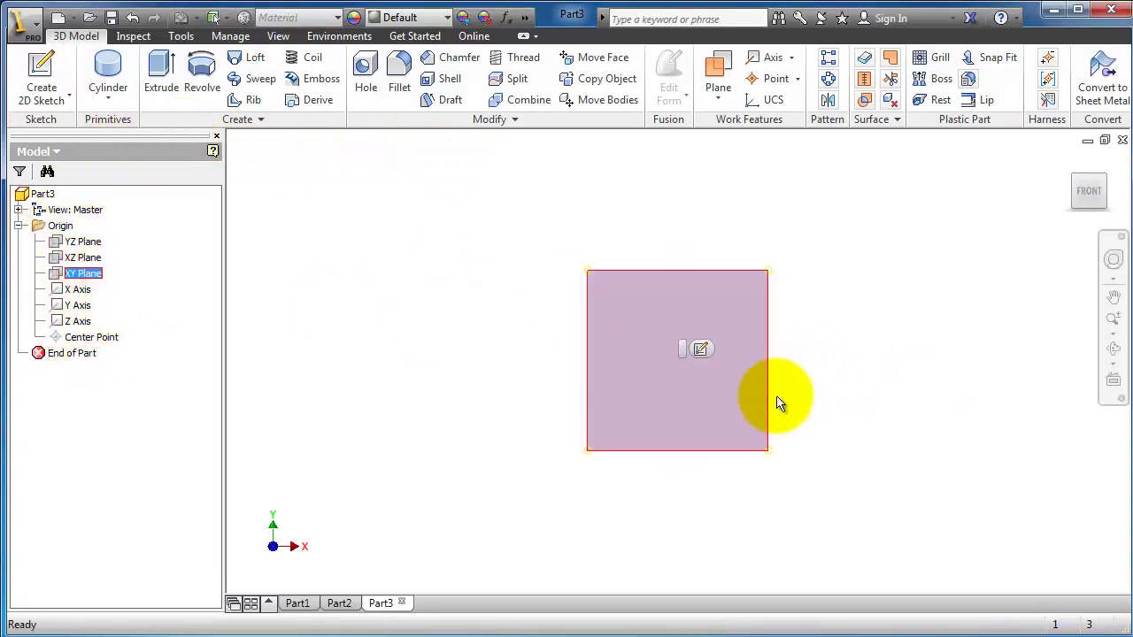
click(700, 352)
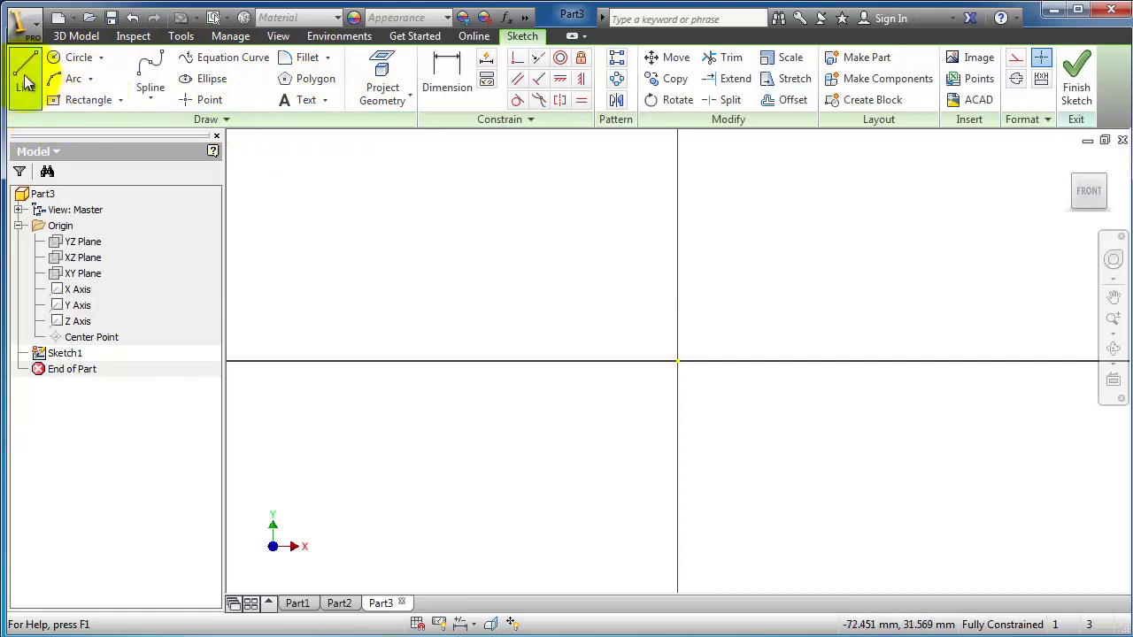
- Glance at the Circle types, then bring up the Rectangle type list
click(100, 58)
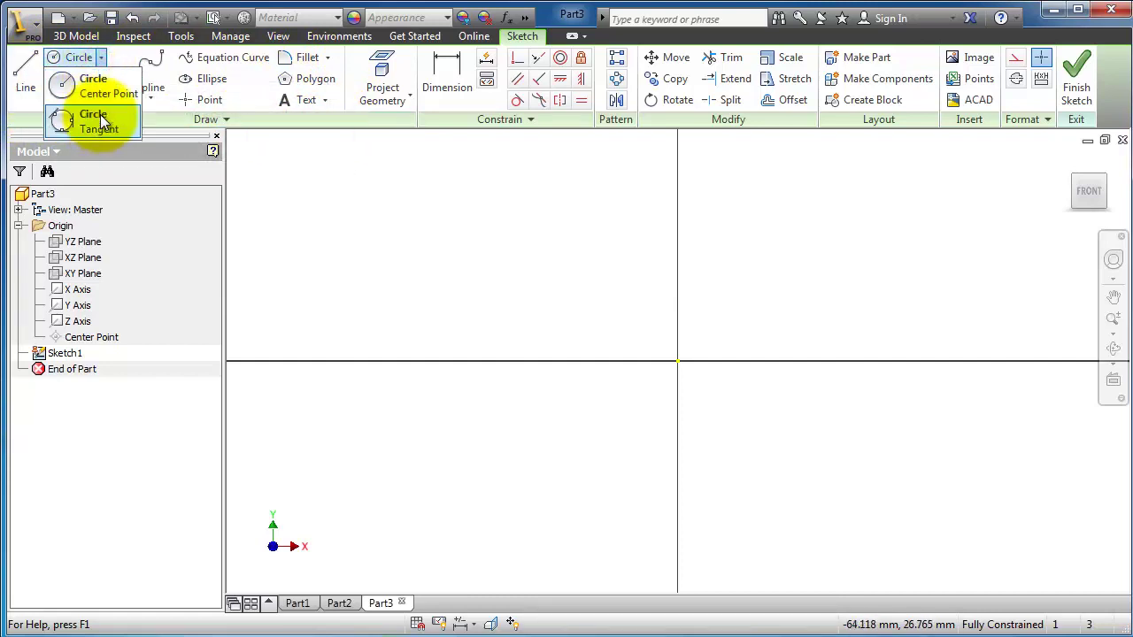
click(103, 57)
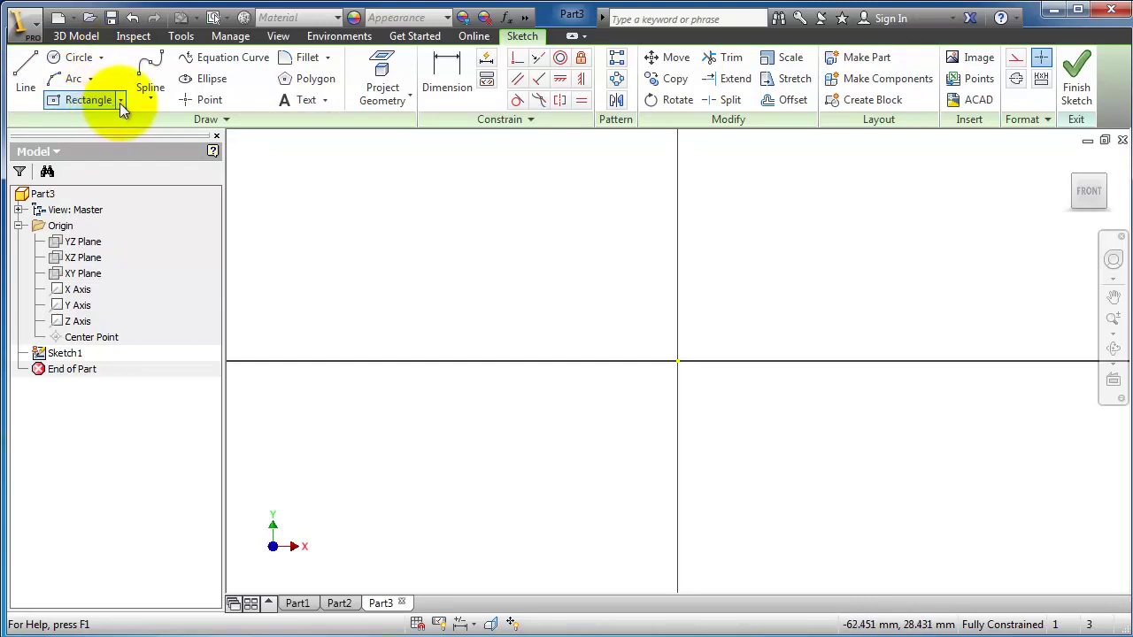
click(120, 101)
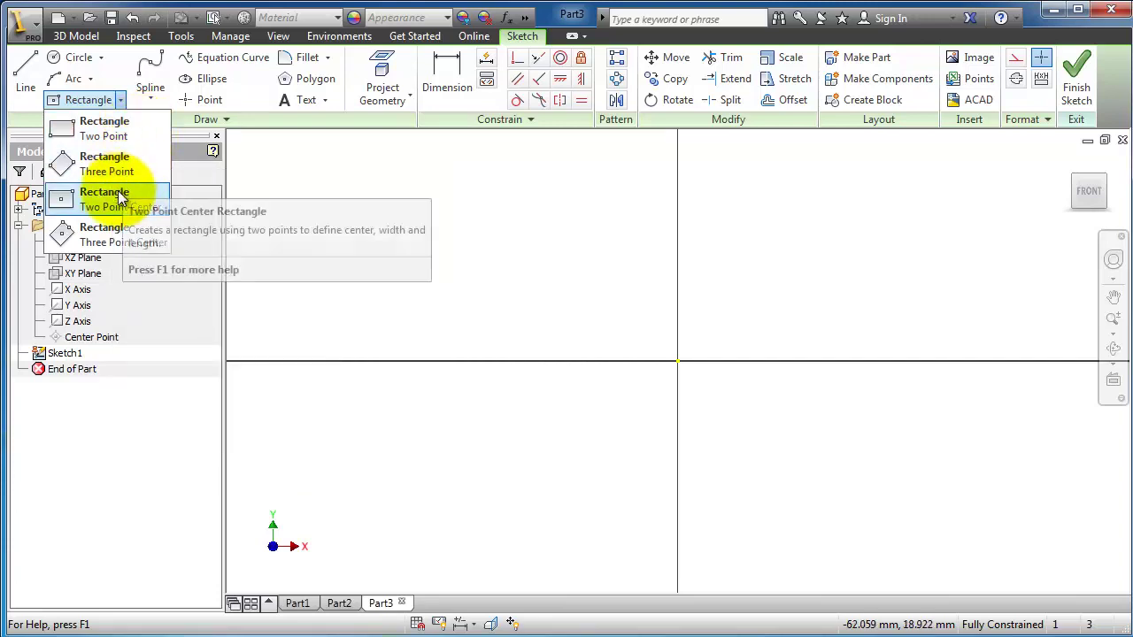
- Draw an upright two-point rectangle and a tilted three-point rectangle
click(134, 133)
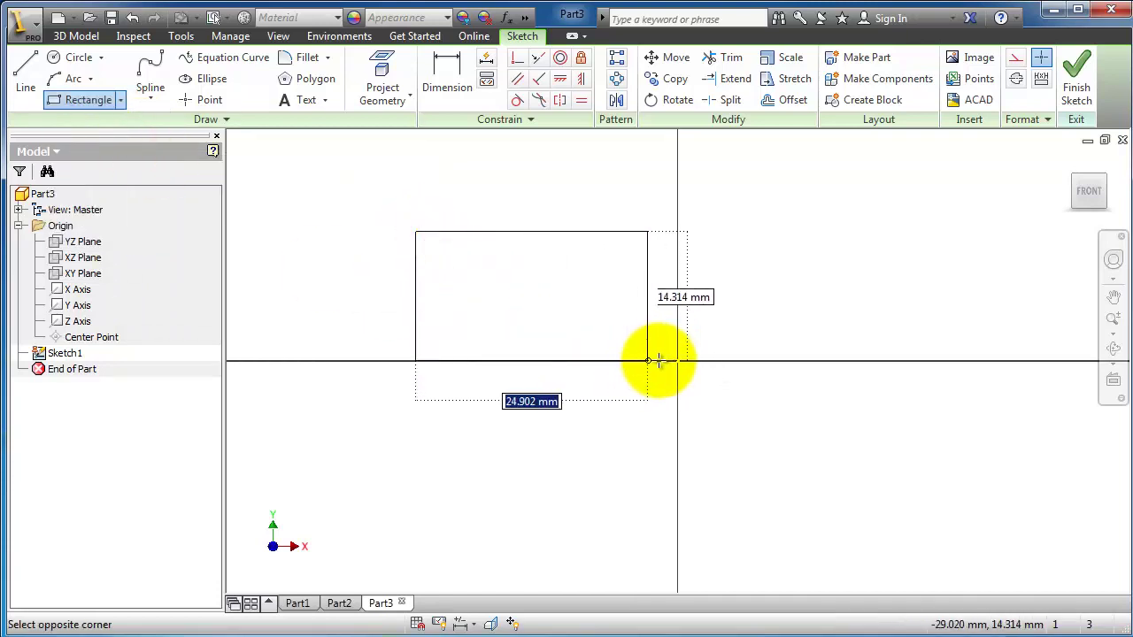
click(662, 350)
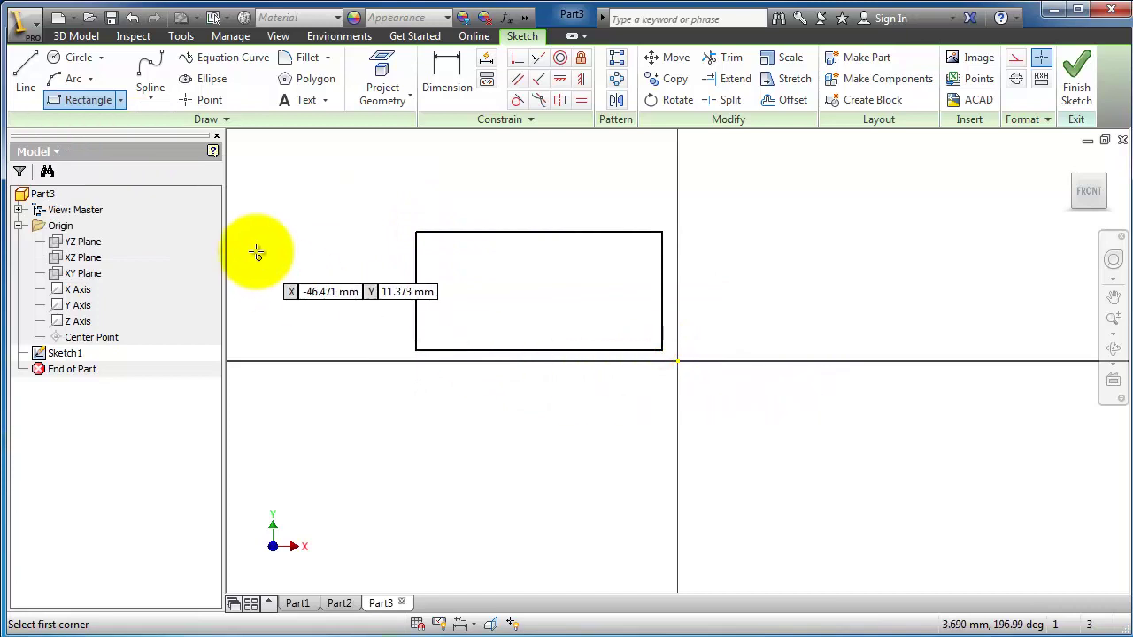
click(121, 102)
click(113, 158)
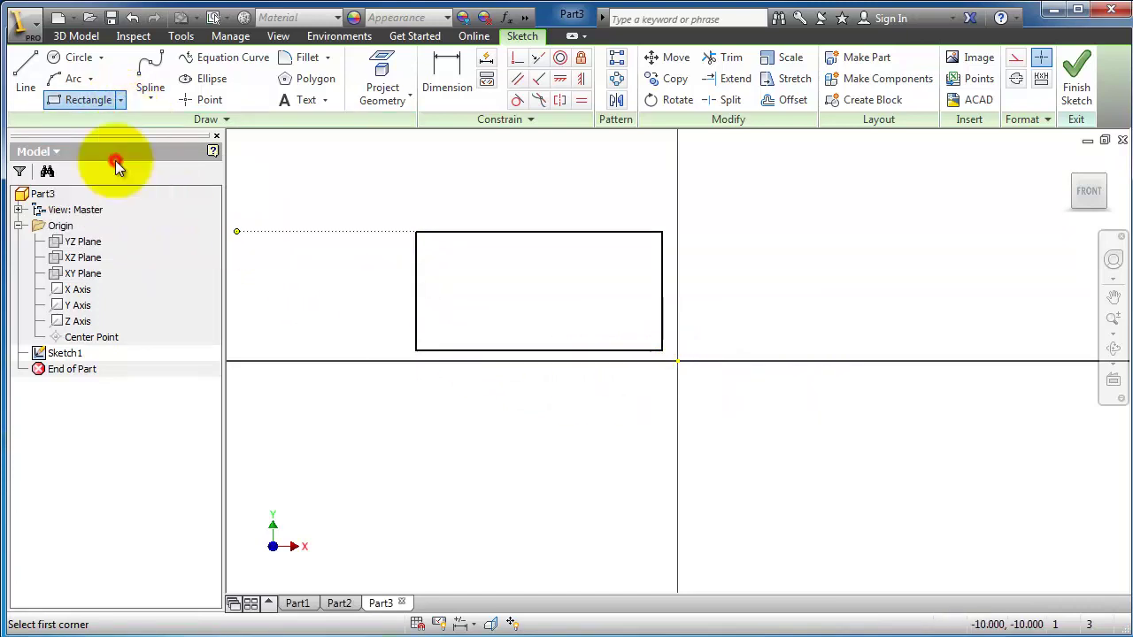
click(722, 274)
click(876, 159)
click(974, 284)
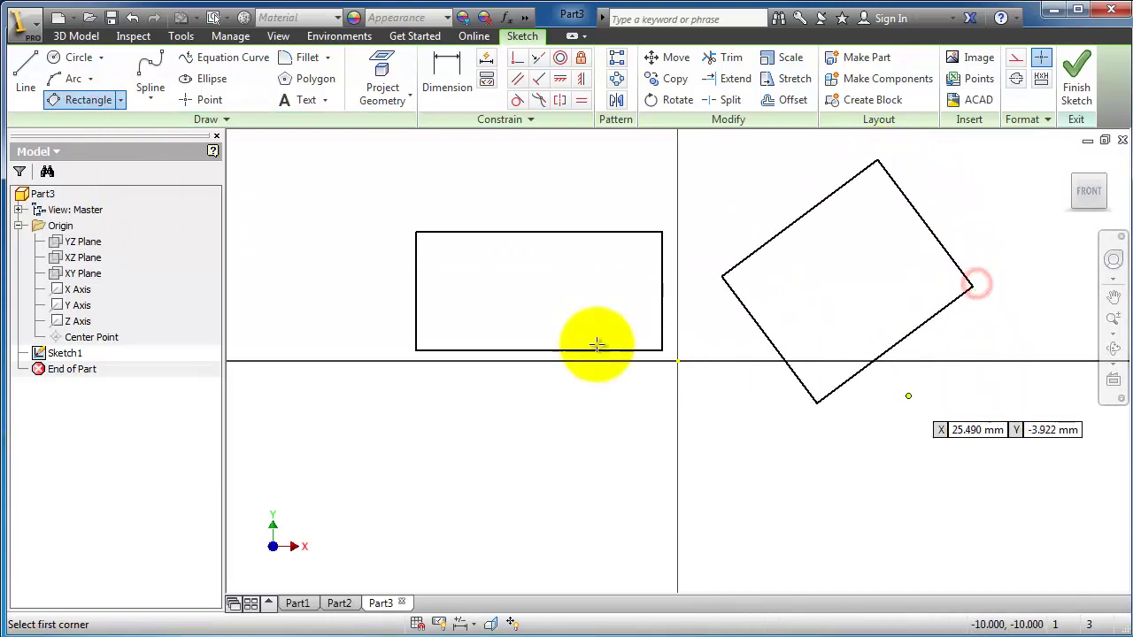
- Draw an upright two-point center rectangle from its centre to a corner
click(120, 101)
click(124, 196)
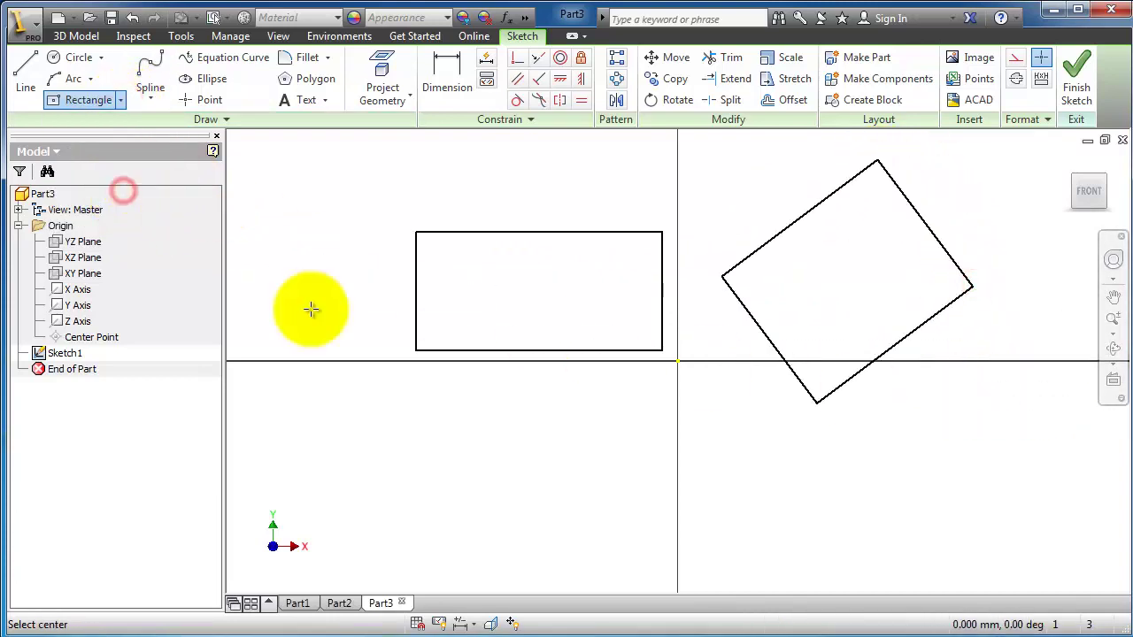
scroll(720, 473, down, 3)
scroll(721, 493, up, 6)
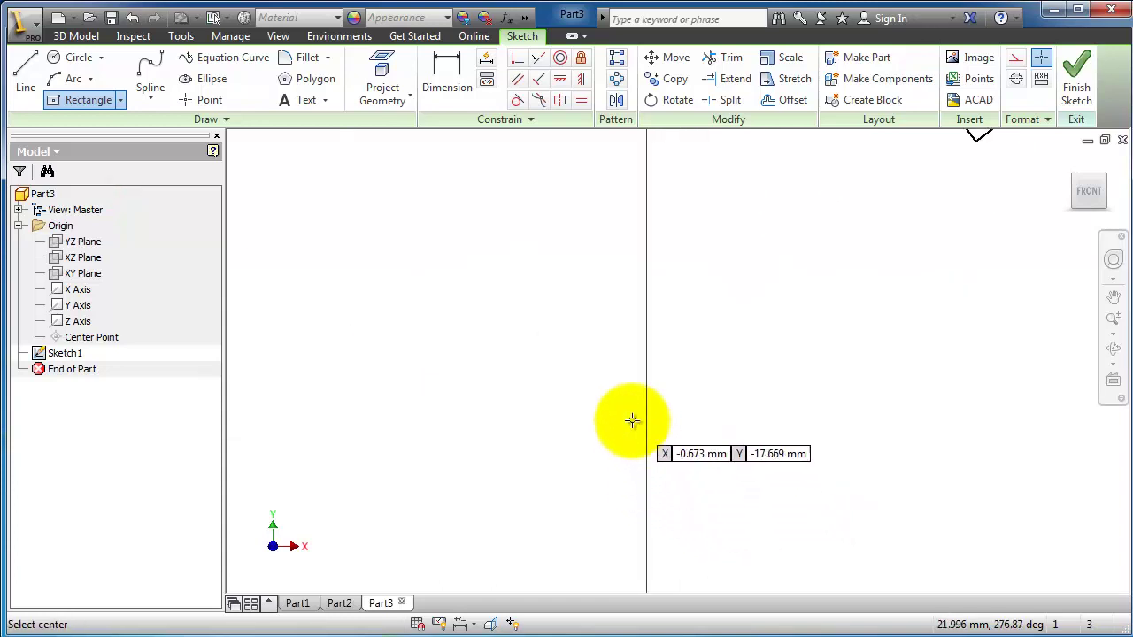
scroll(632, 417, down, 3)
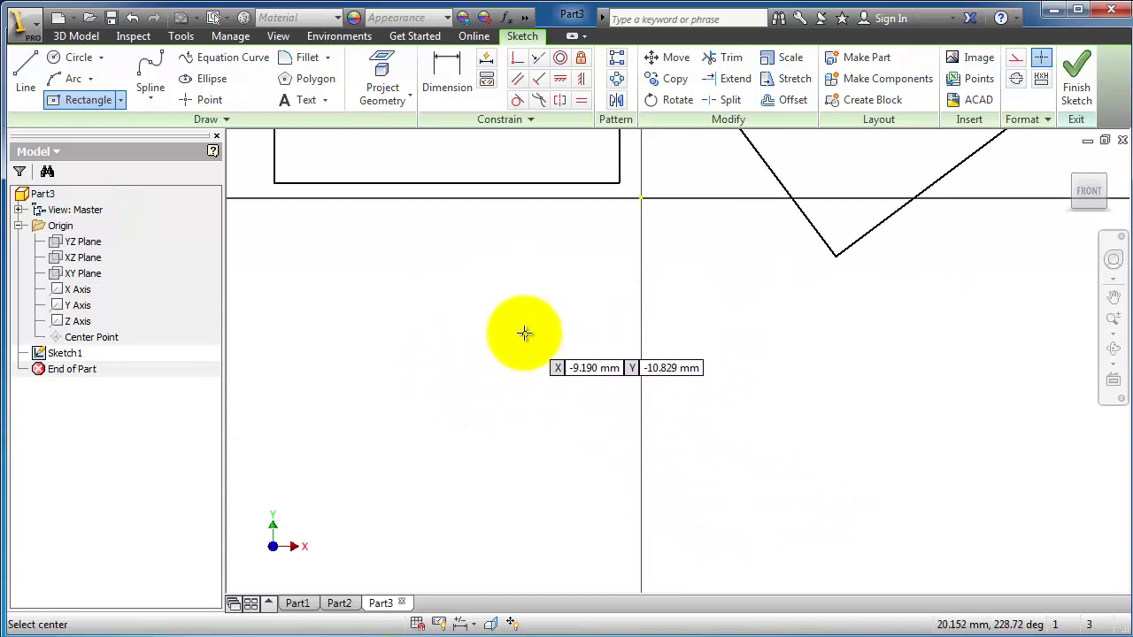
scroll(506, 328, down, 3)
scroll(518, 400, up, 3)
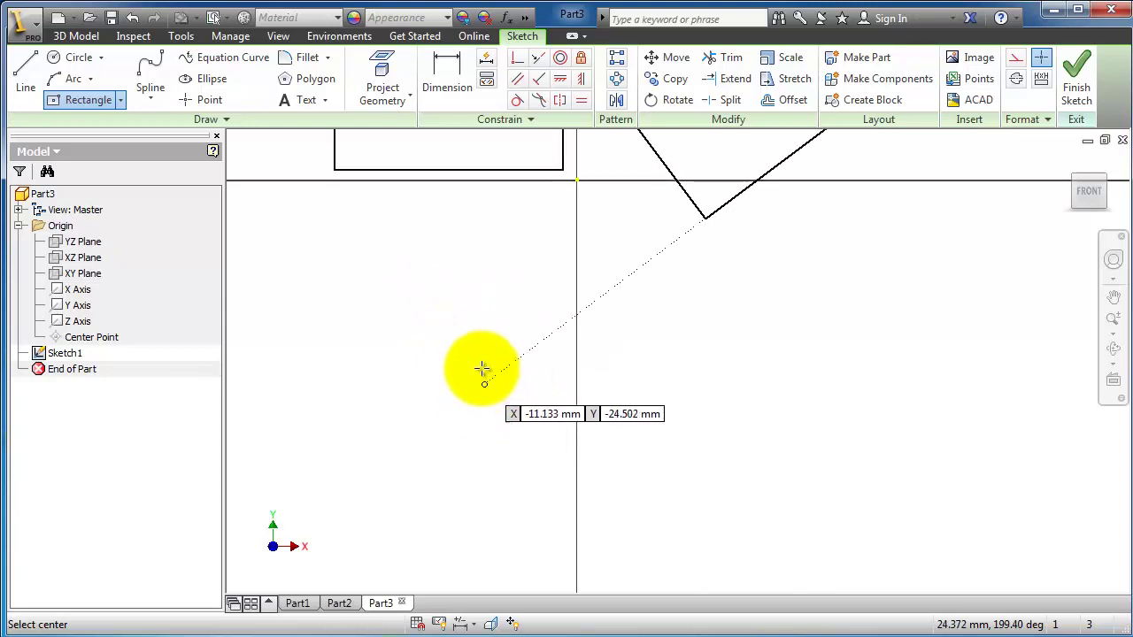
click(482, 366)
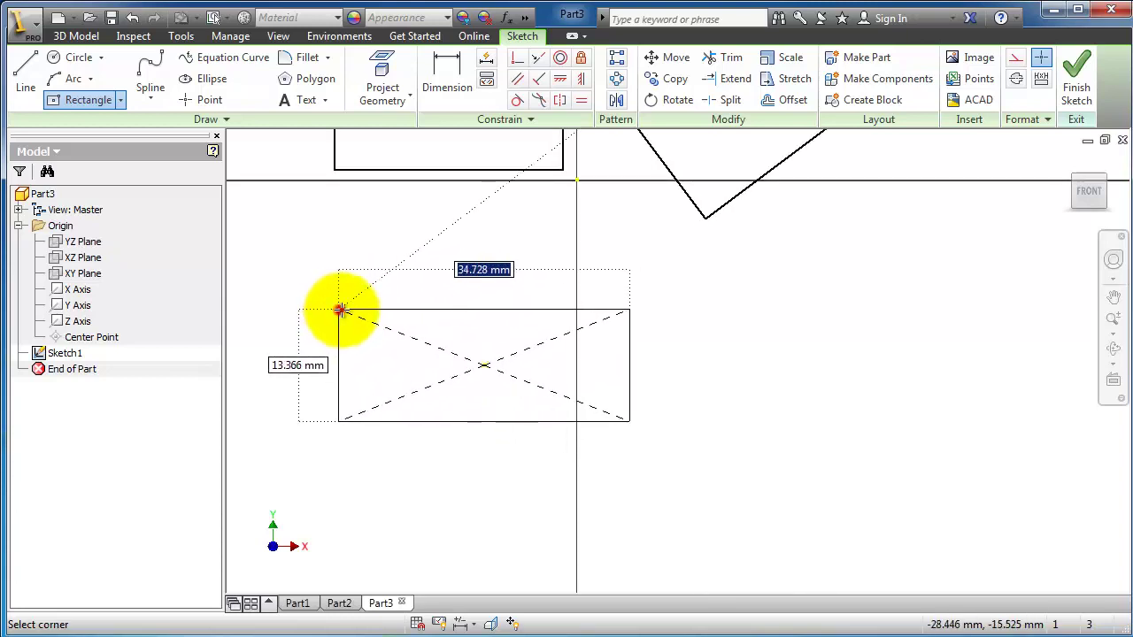
click(340, 310)
- Draw a tilted three-point center rectangle at right
click(119, 100)
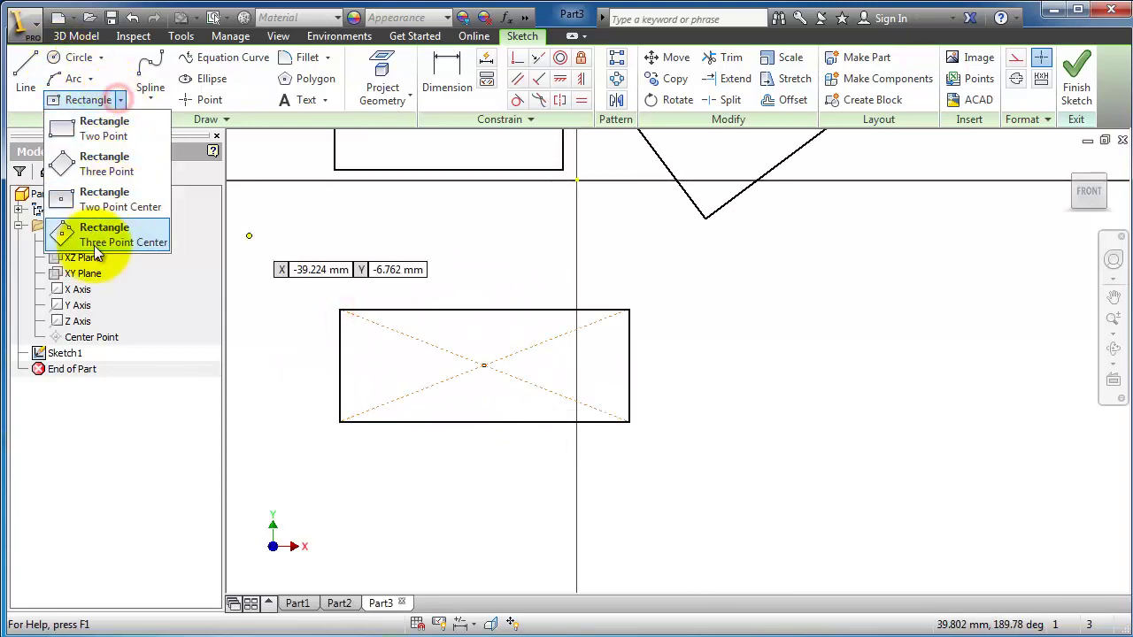
click(106, 241)
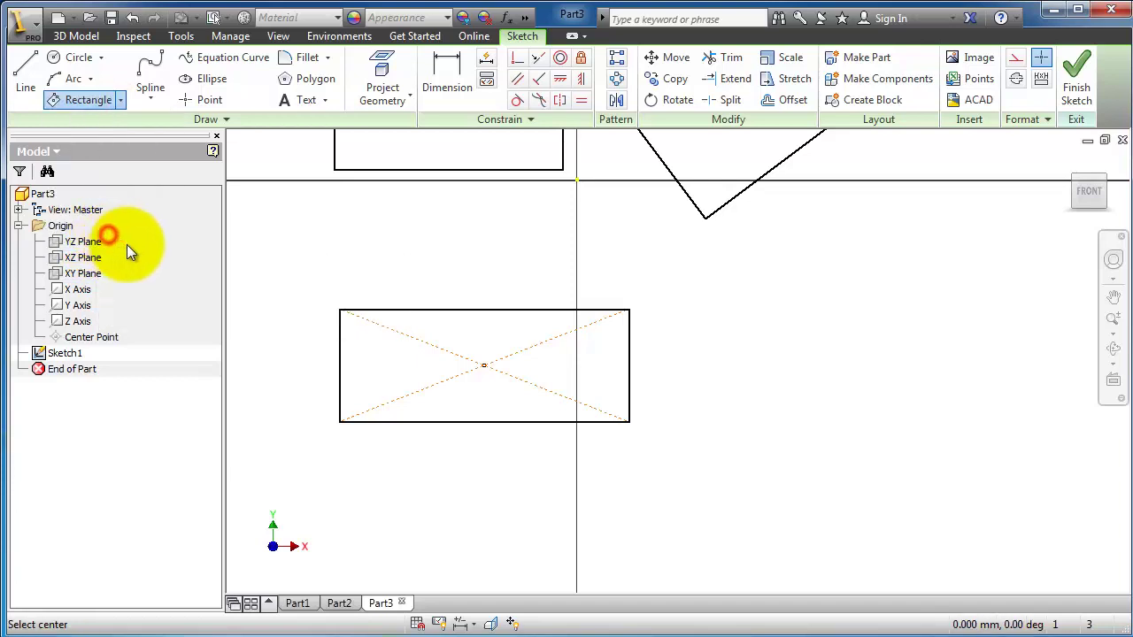
scroll(838, 335, up, 3)
click(854, 346)
click(913, 280)
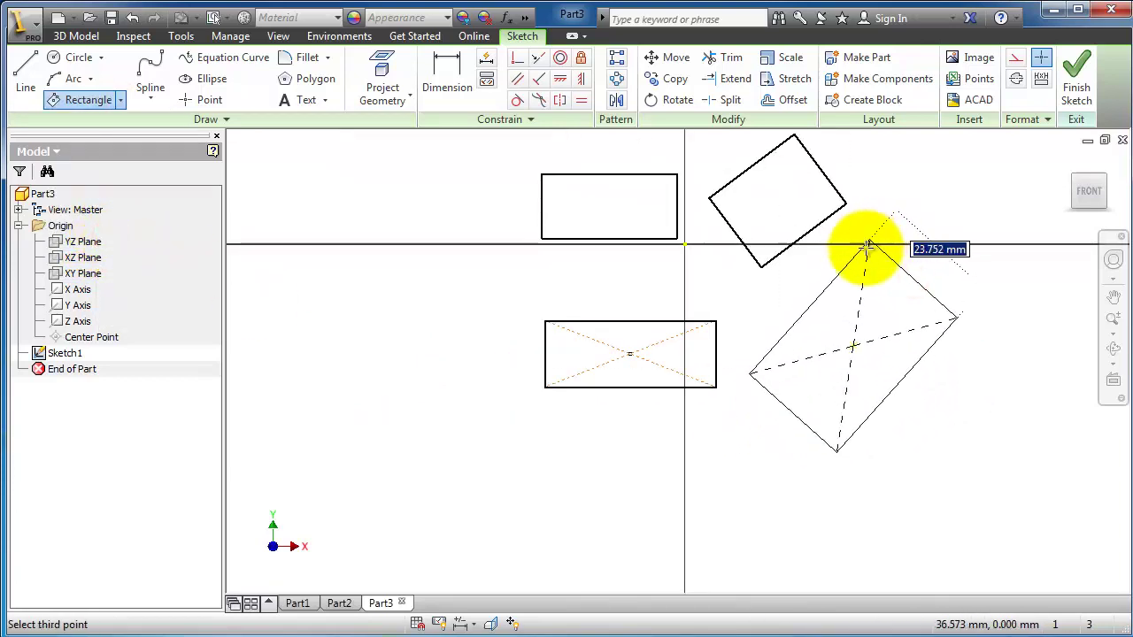
click(852, 254)
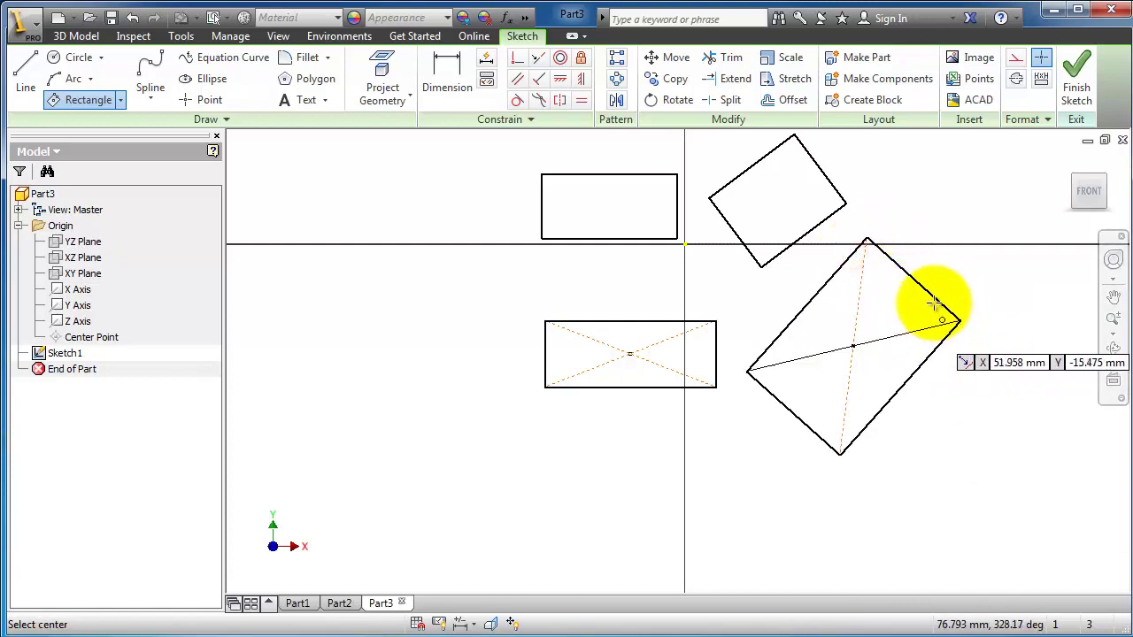
scroll(938, 298, up, 4)
scroll(944, 298, down, 3)
scroll(871, 279, down, 2)
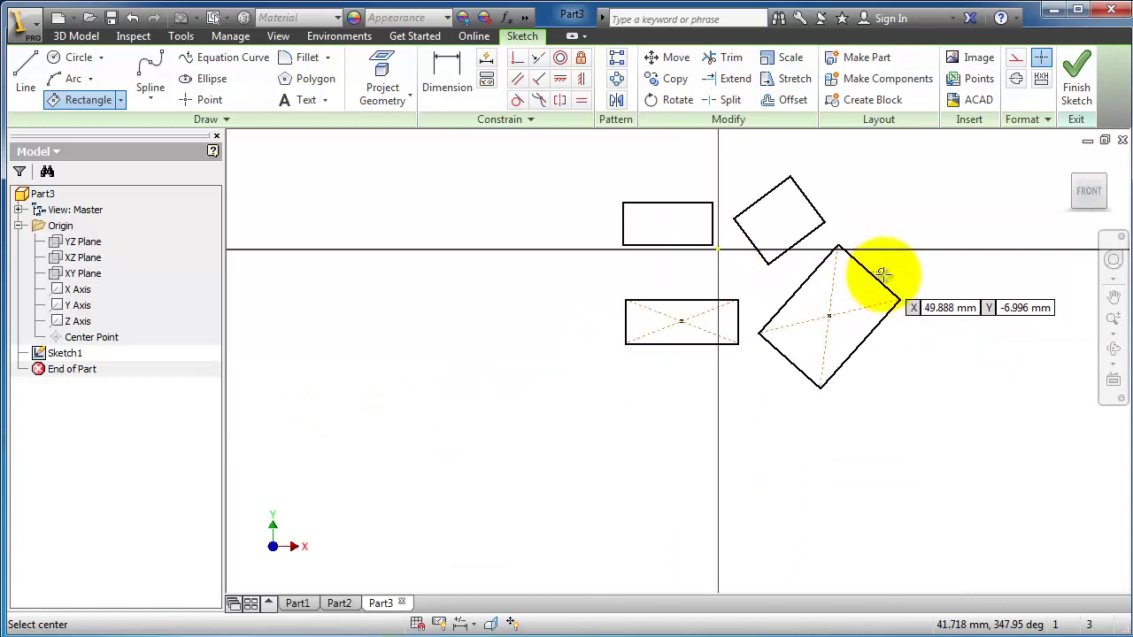
scroll(903, 255, up, 5)
scroll(849, 246, down, 4)
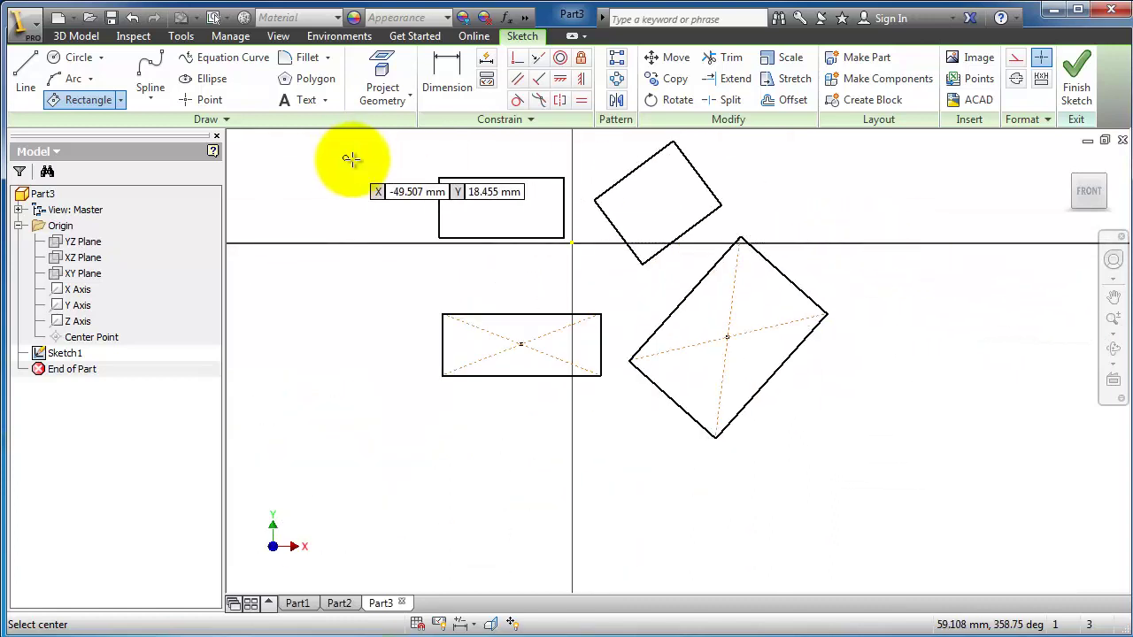
- Draw an interpolation spline through four points, left to right, above the rectangles
click(169, 98)
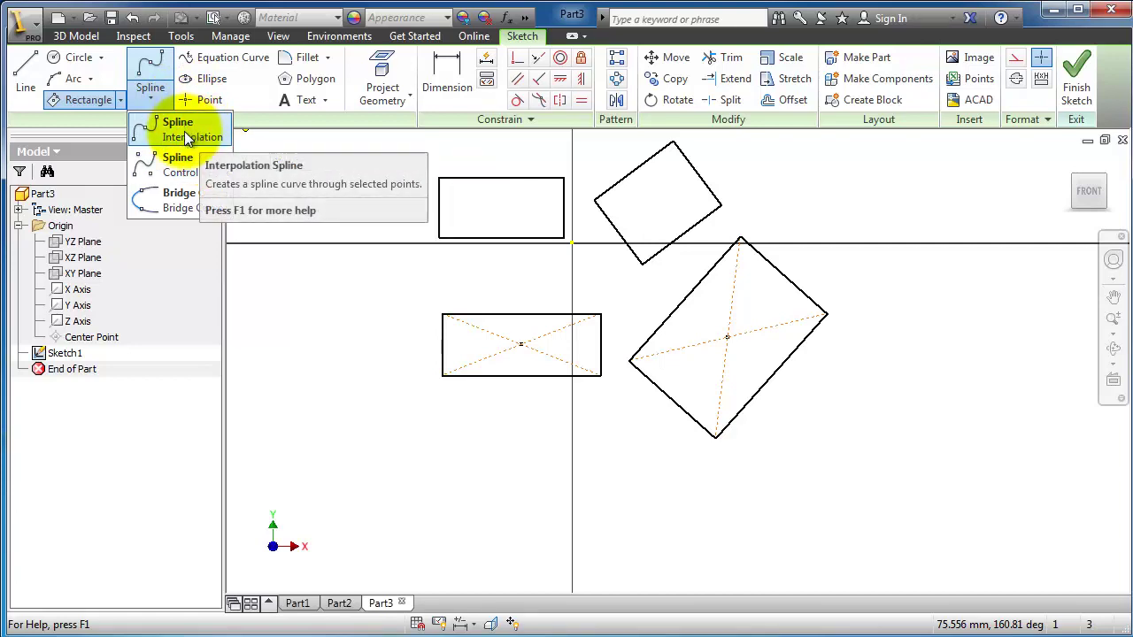
click(184, 133)
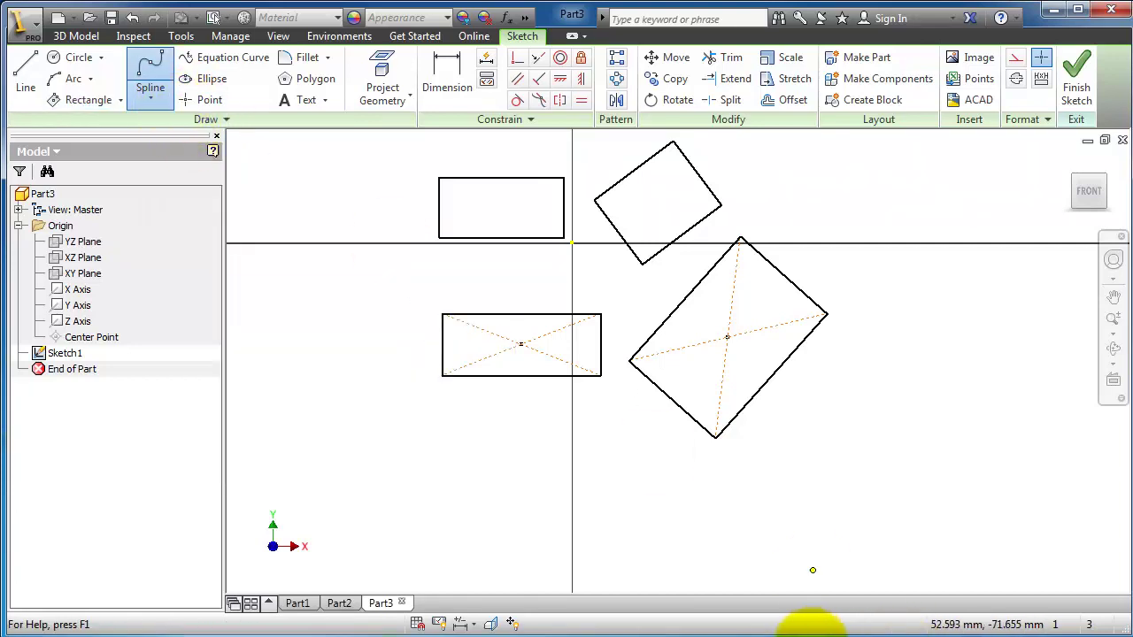
scroll(642, 522, down, 4)
click(378, 315)
click(505, 276)
click(660, 336)
click(915, 292)
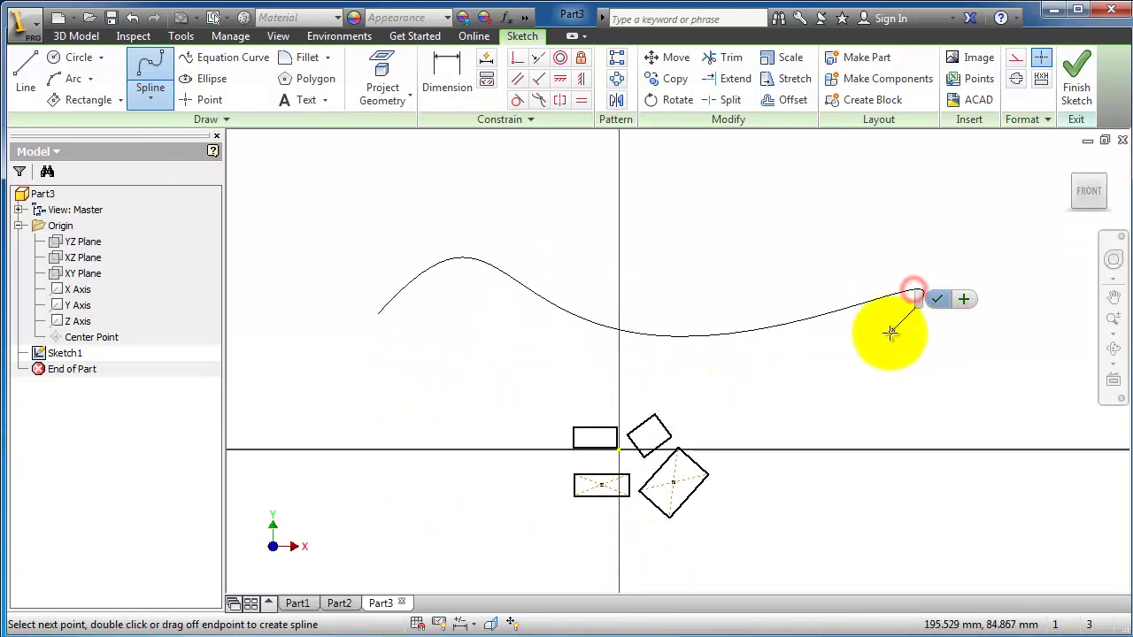
click(941, 316)
key(Escape)
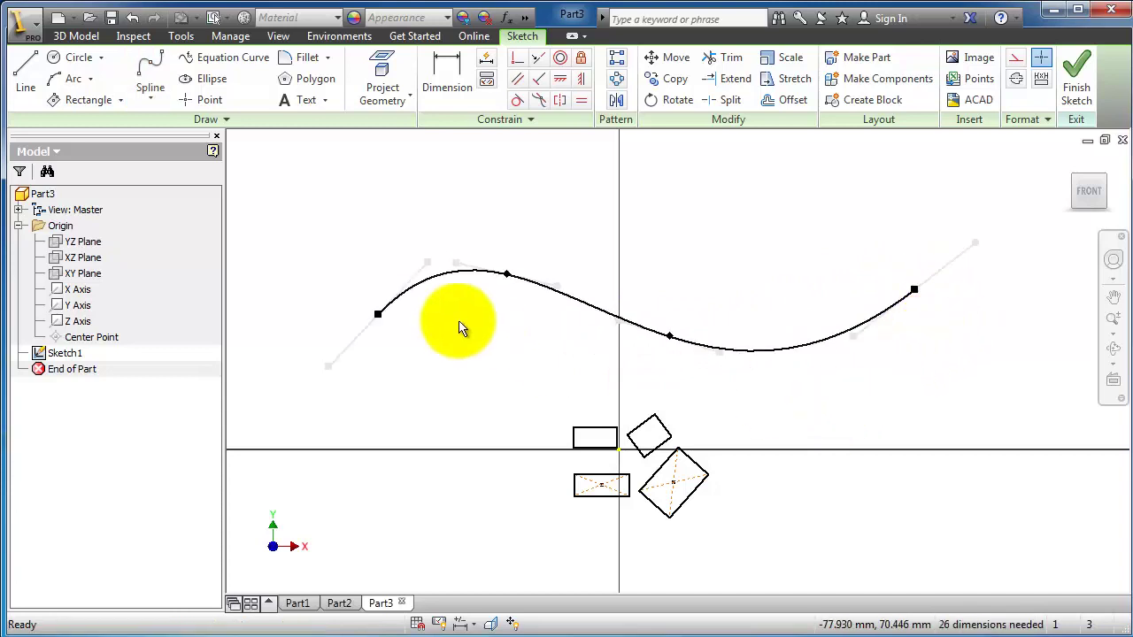
- Drag the spline's fit points and a tangent to reshape the wave's middle
scroll(447, 303, up, 3)
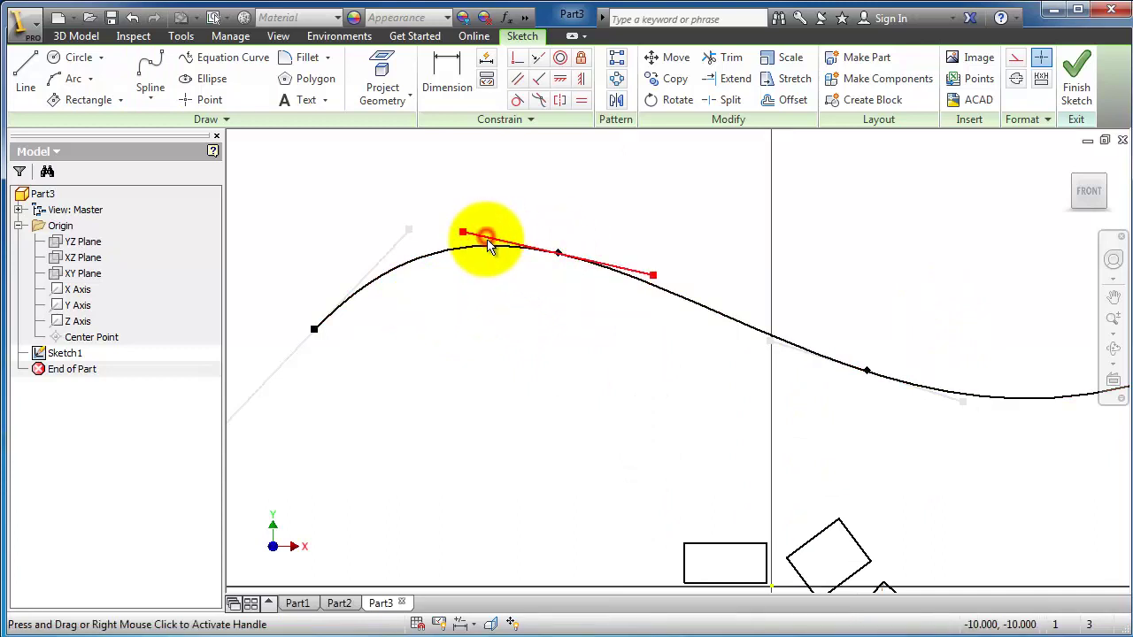
drag(487, 243, 553, 254)
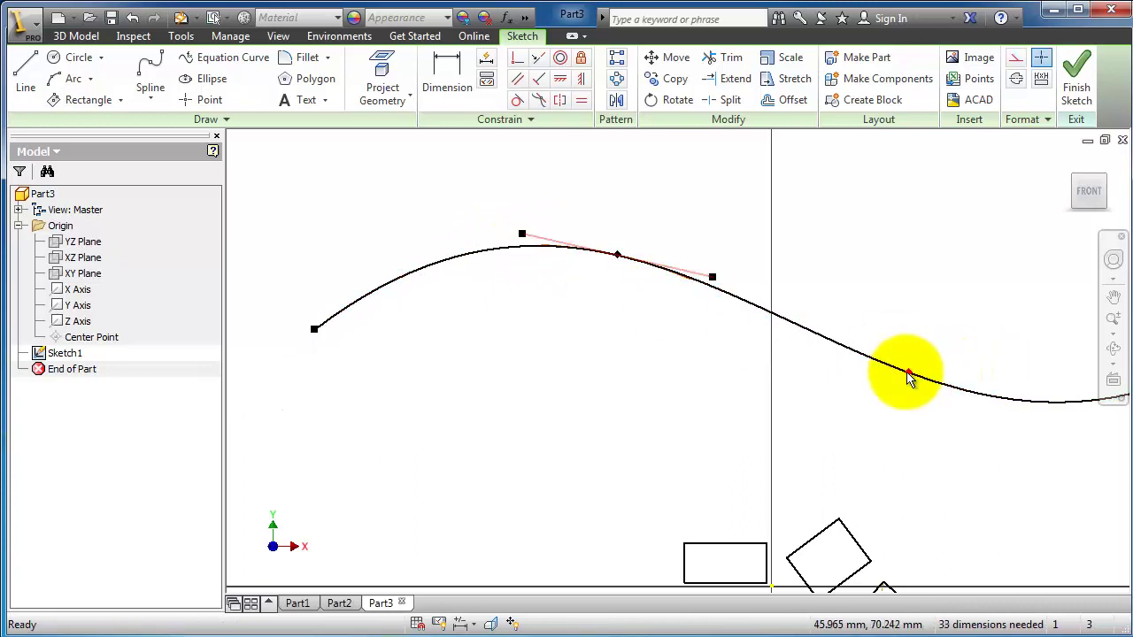
mouse_move(909, 378)
mouse_down()
mouse_move(905, 362)
mouse_move(920, 350)
mouse_move(909, 349)
mouse_up()
scroll(1003, 382, down, 3)
middle_drag(1001, 410, 803, 470)
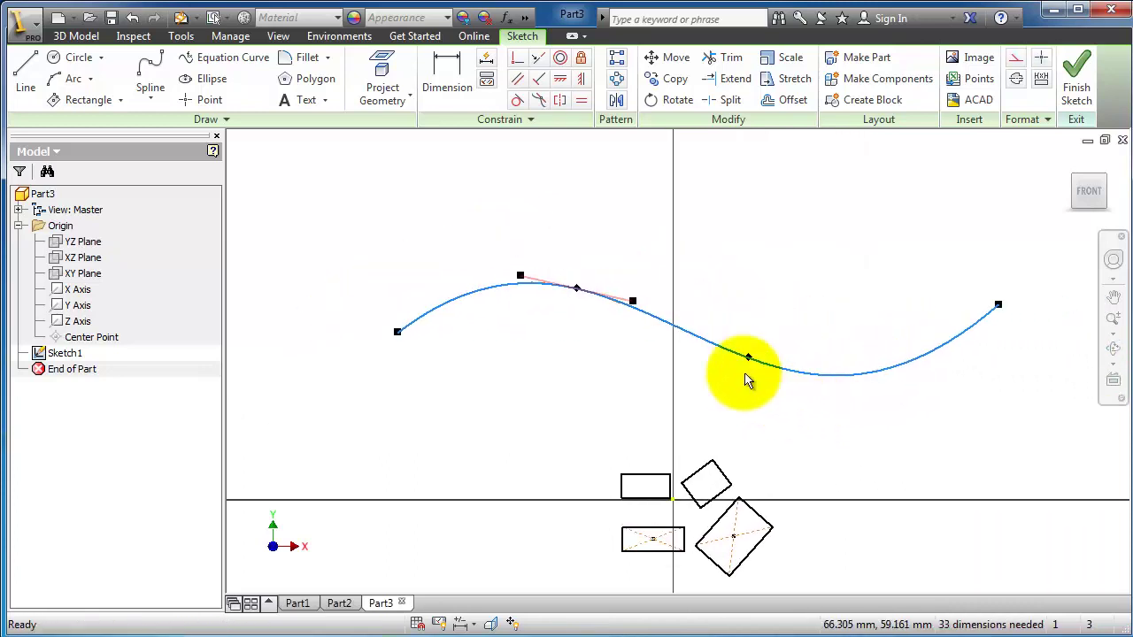
drag(632, 301, 634, 284)
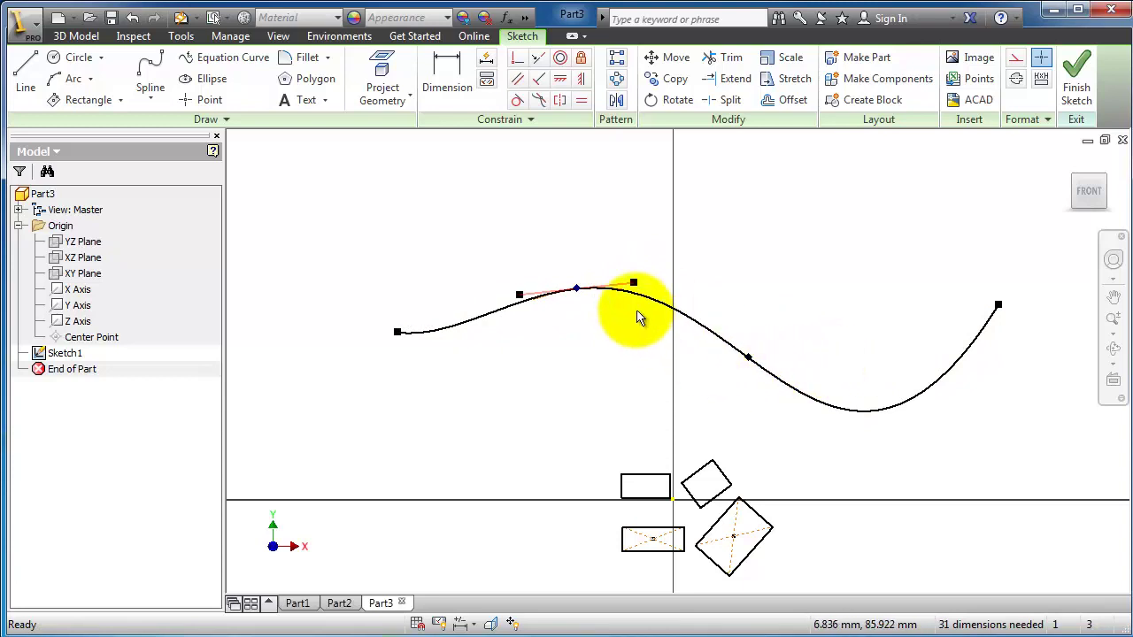
- Tilt the right-end tangent handle steeper to reshape the curve's right bend
scroll(752, 354, up, 3)
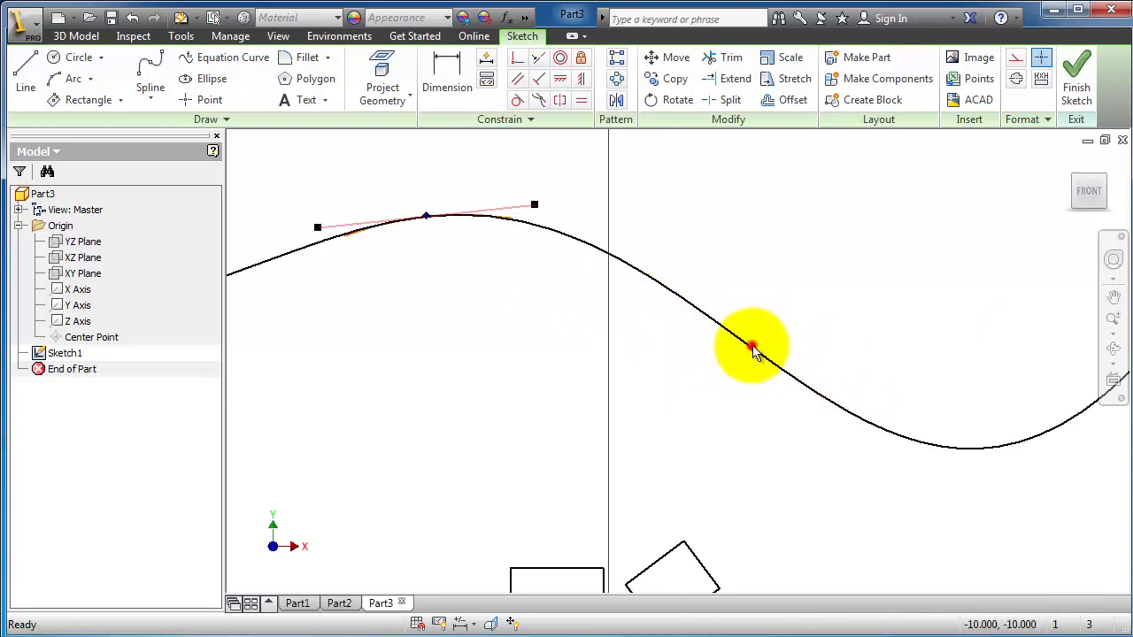
scroll(912, 376, down, 3)
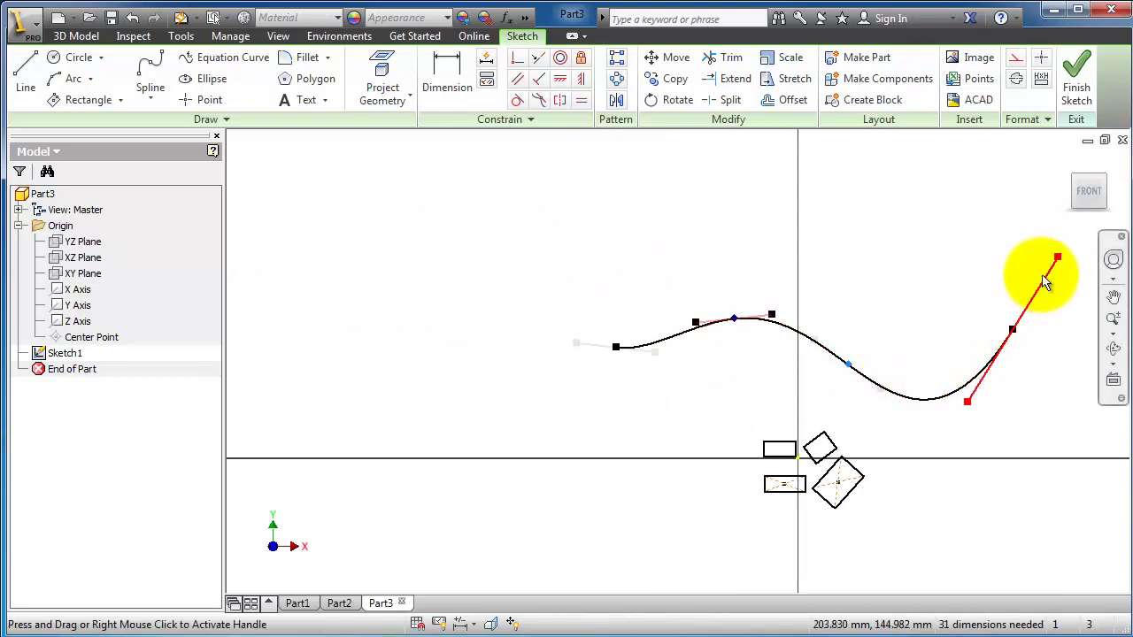
drag(1057, 256, 1040, 254)
scroll(985, 311, up, 3)
scroll(999, 260, down, 1)
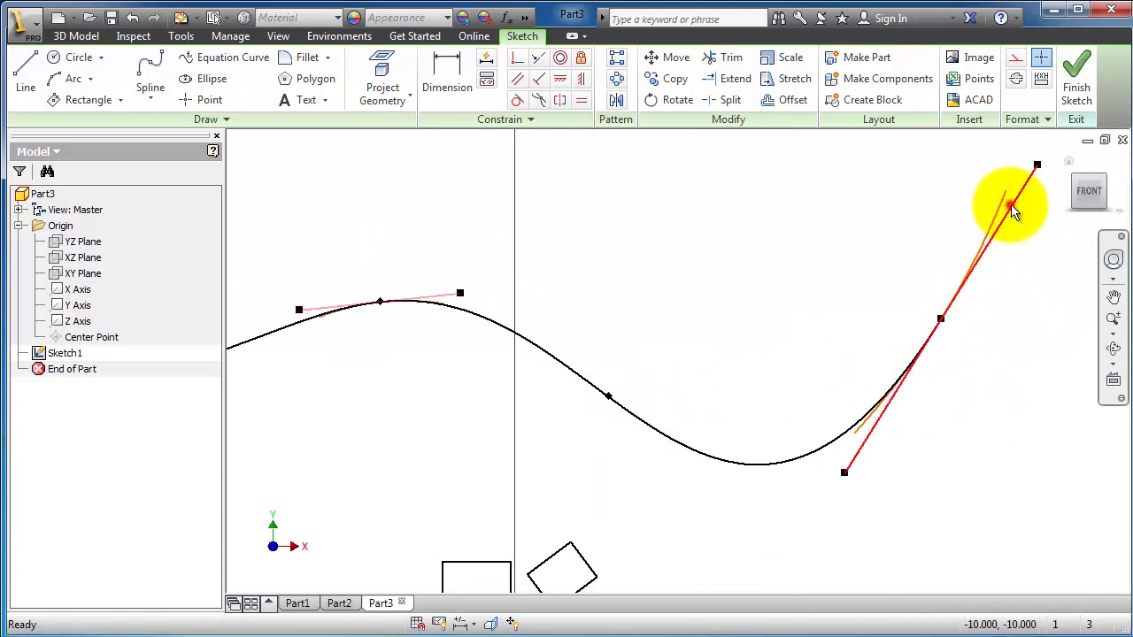
drag(1013, 211, 1024, 224)
drag(854, 487, 914, 498)
scroll(872, 481, down, 3)
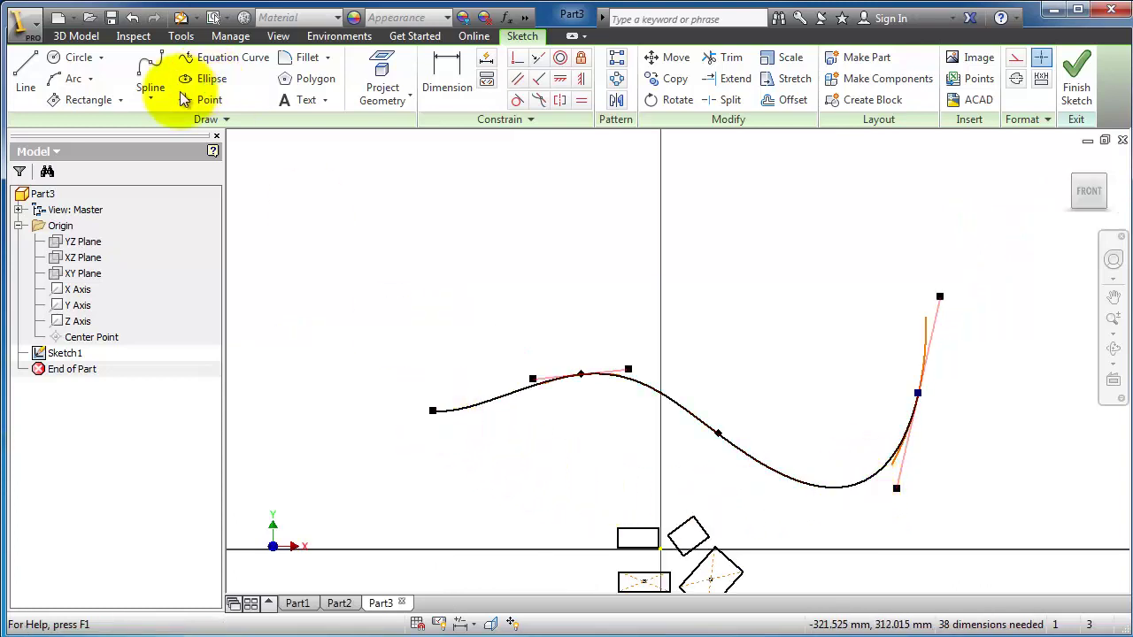
- Draw a four-vertex control-vertex spline sweeping from upper left down across the wavy curve
click(150, 100)
click(177, 172)
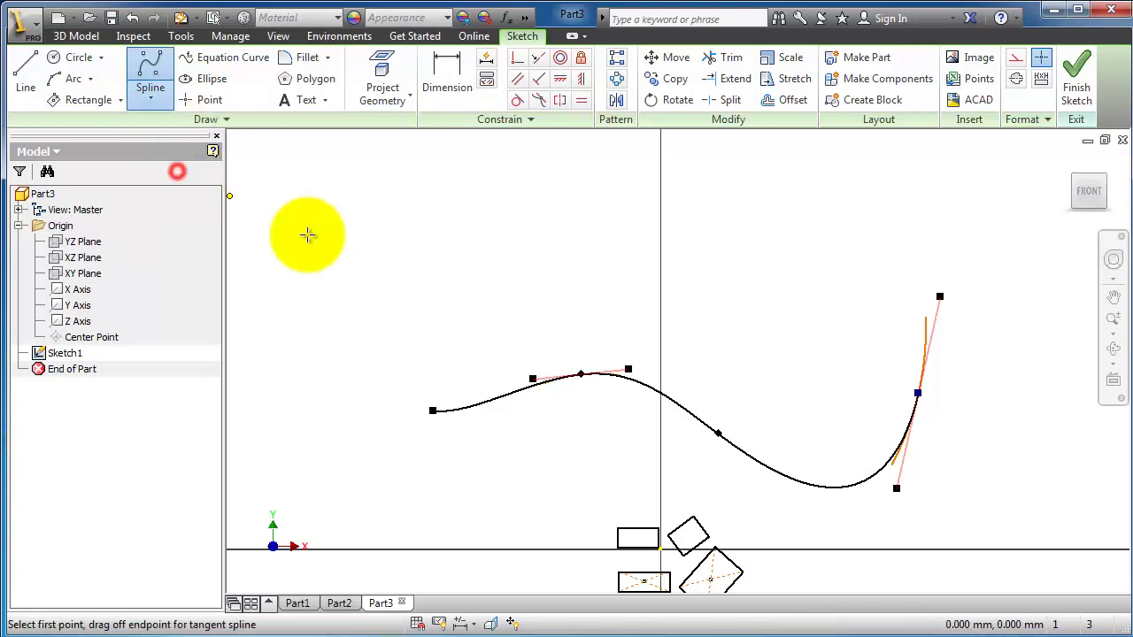
click(380, 226)
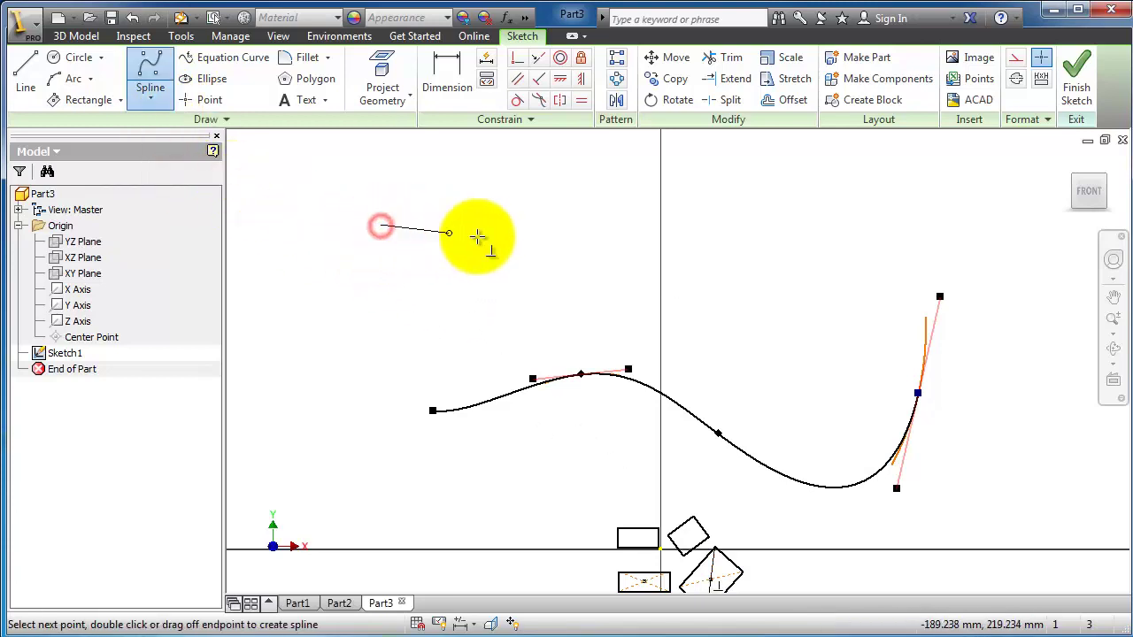
click(613, 257)
click(380, 352)
click(495, 508)
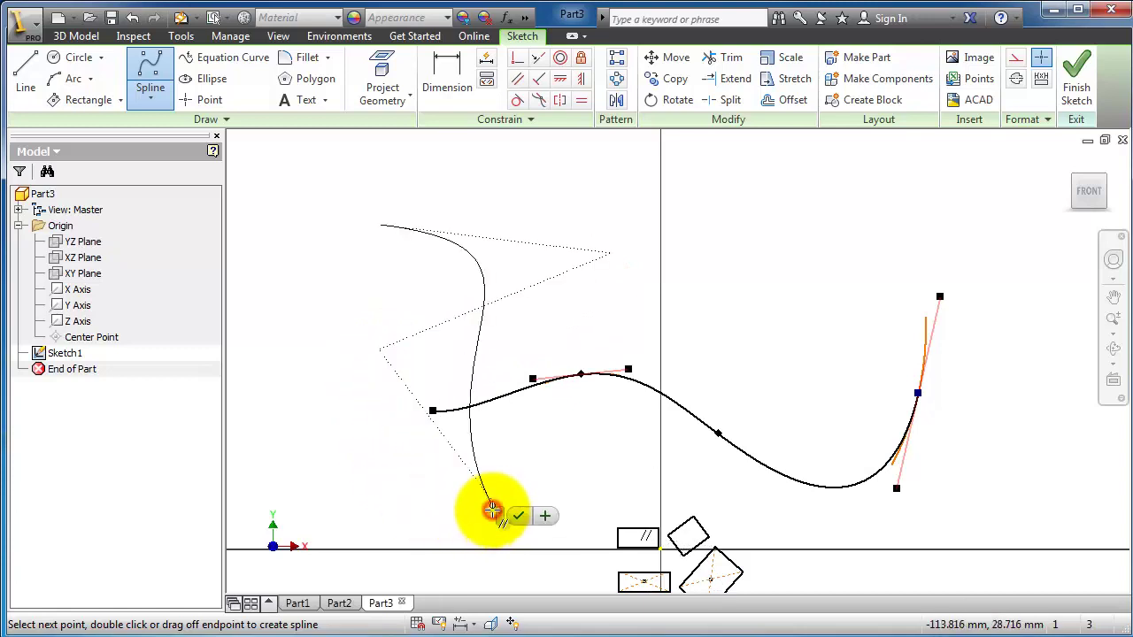
click(518, 519)
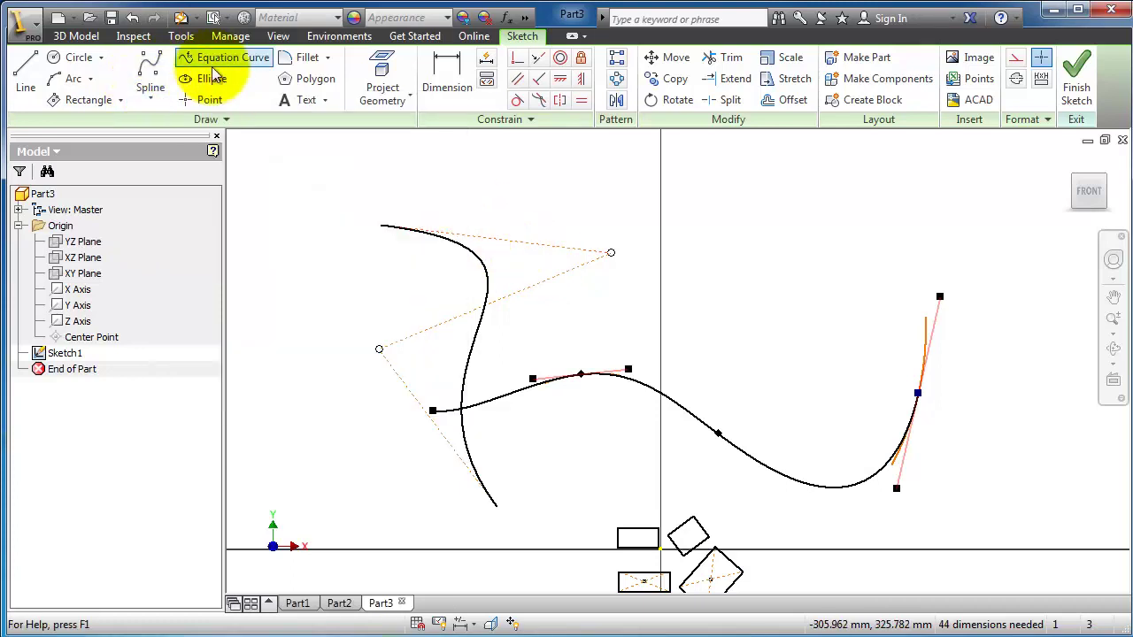
- Attempt a bridge curve between the spline ends, then cancel it
click(164, 99)
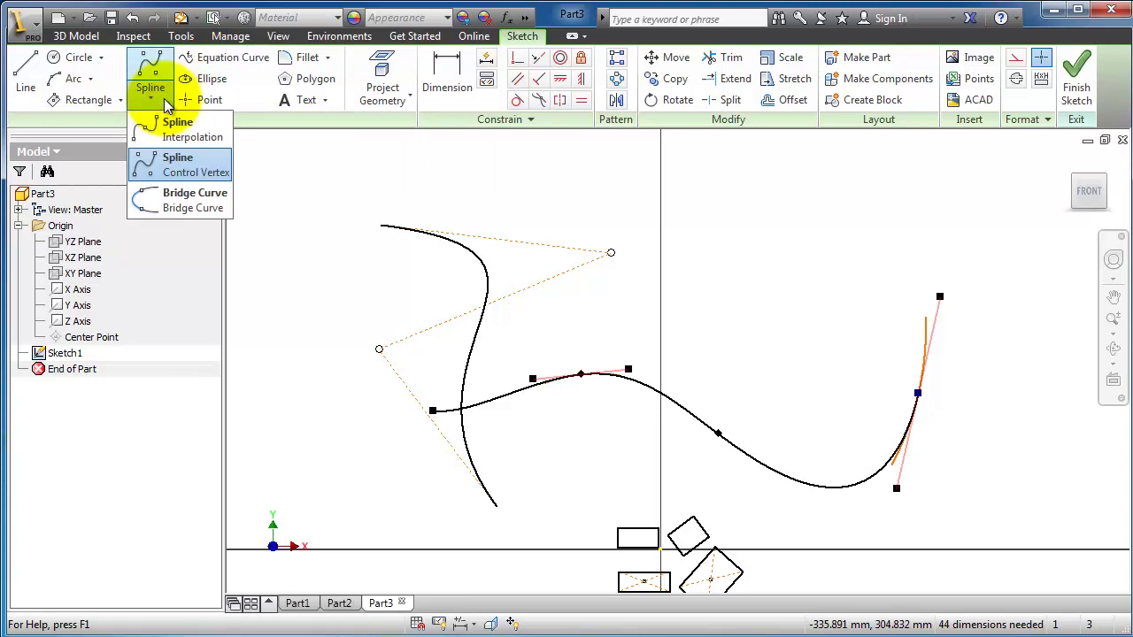
click(214, 207)
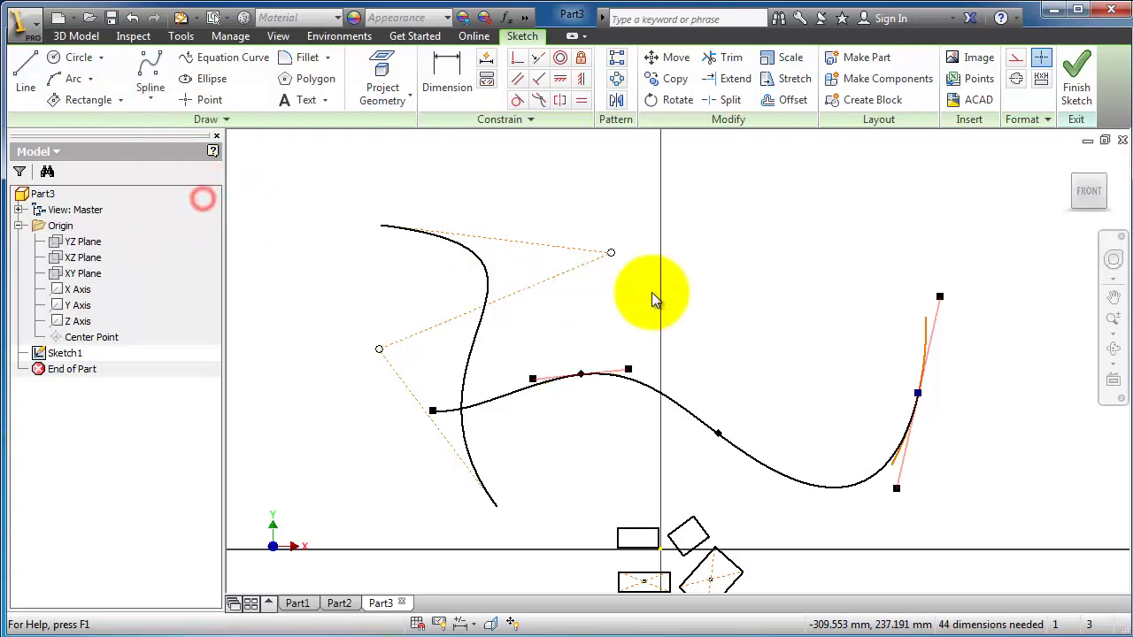
scroll(823, 285, up, 3)
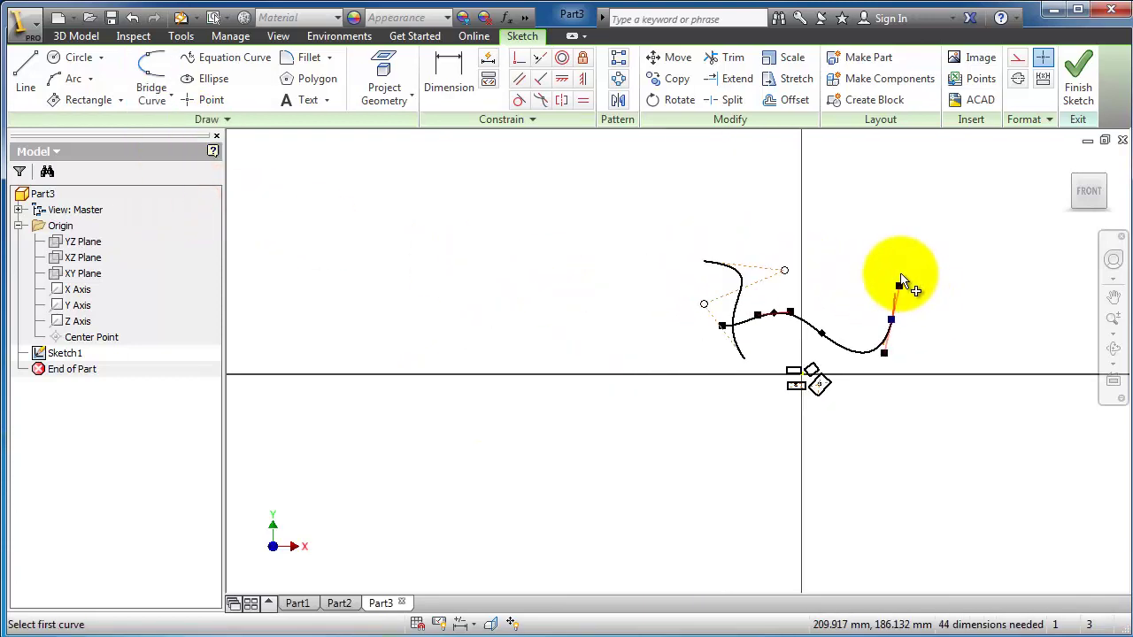
scroll(708, 326, up, 2)
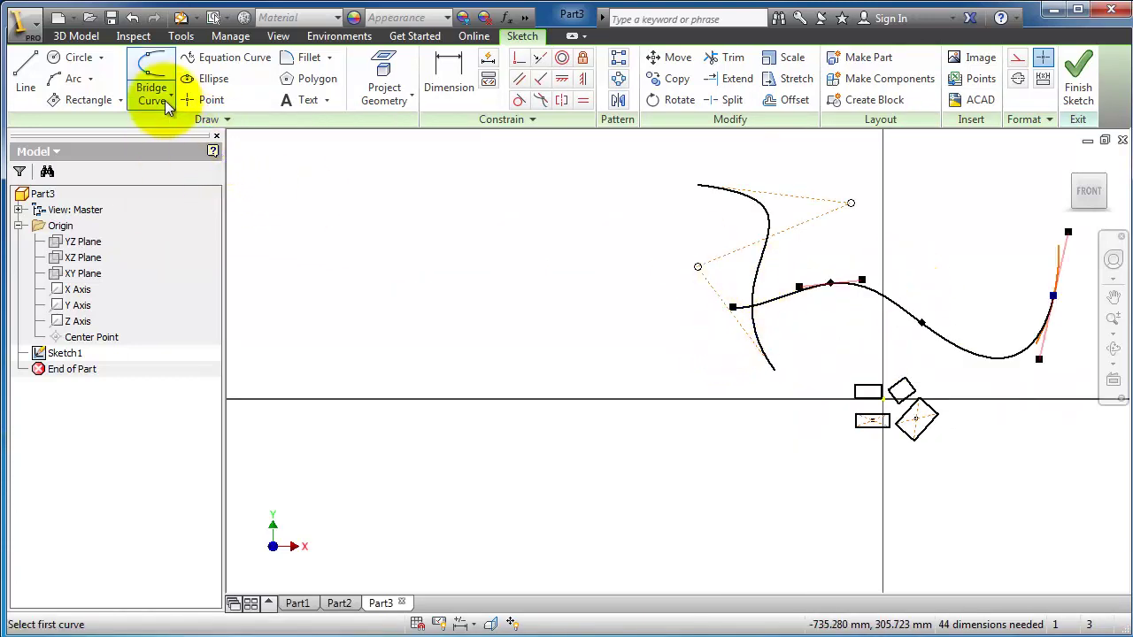
click(850, 205)
click(850, 203)
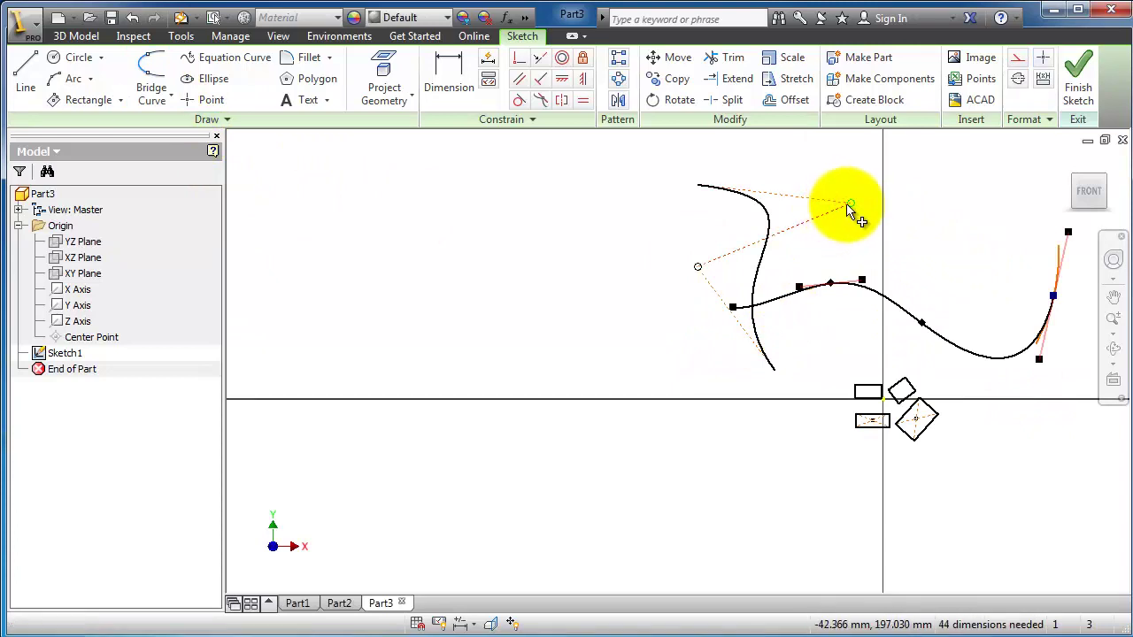
click(848, 204)
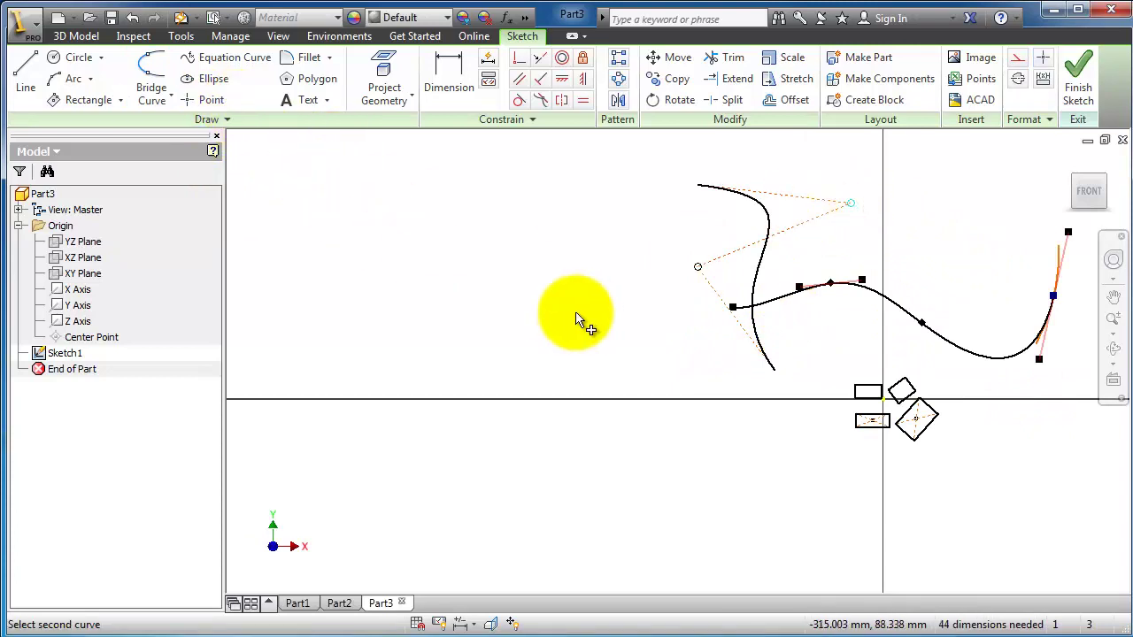
key(Escape)
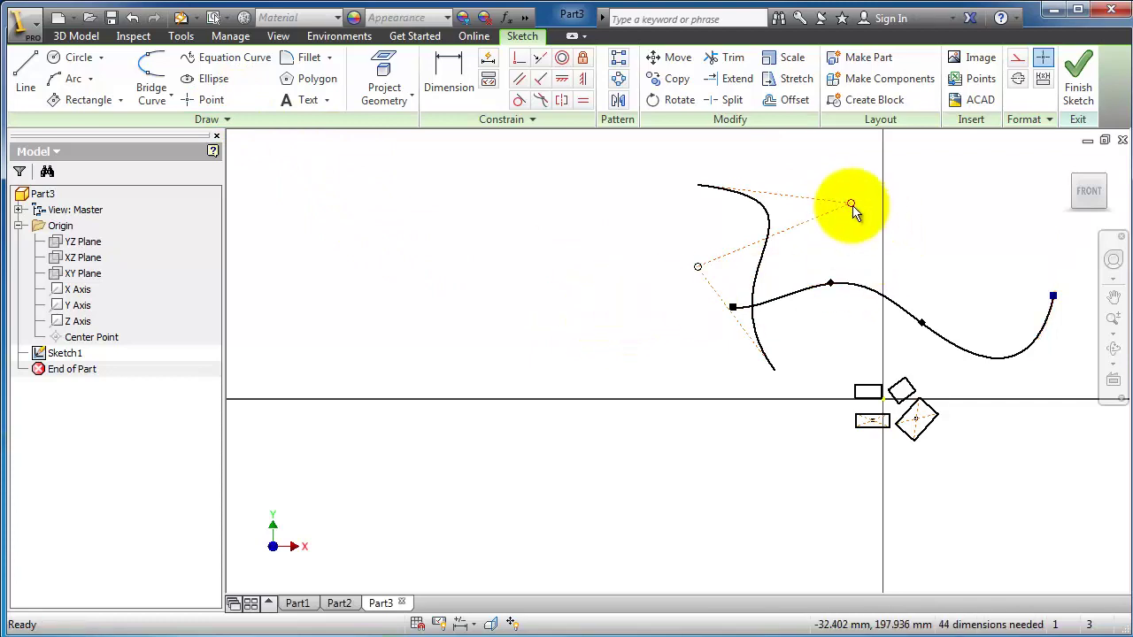
- Drag the control-vertex spline's vertices to reshape the crossing curve
drag(848, 205, 757, 205)
scroll(771, 227, up, 3)
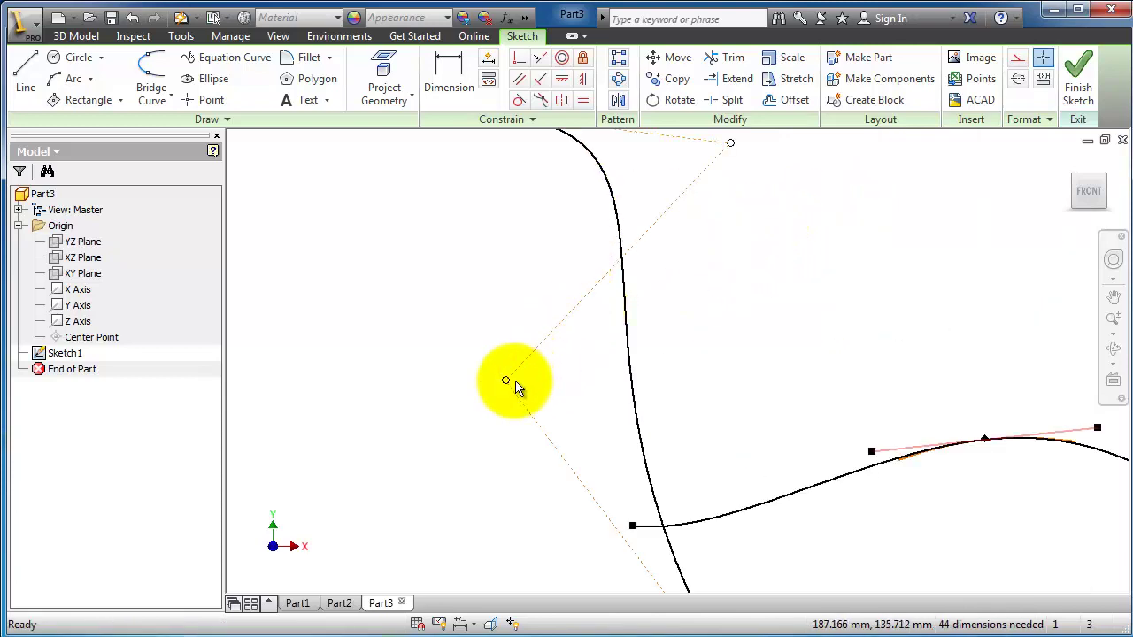
drag(514, 391, 474, 456)
scroll(678, 493, down, 3)
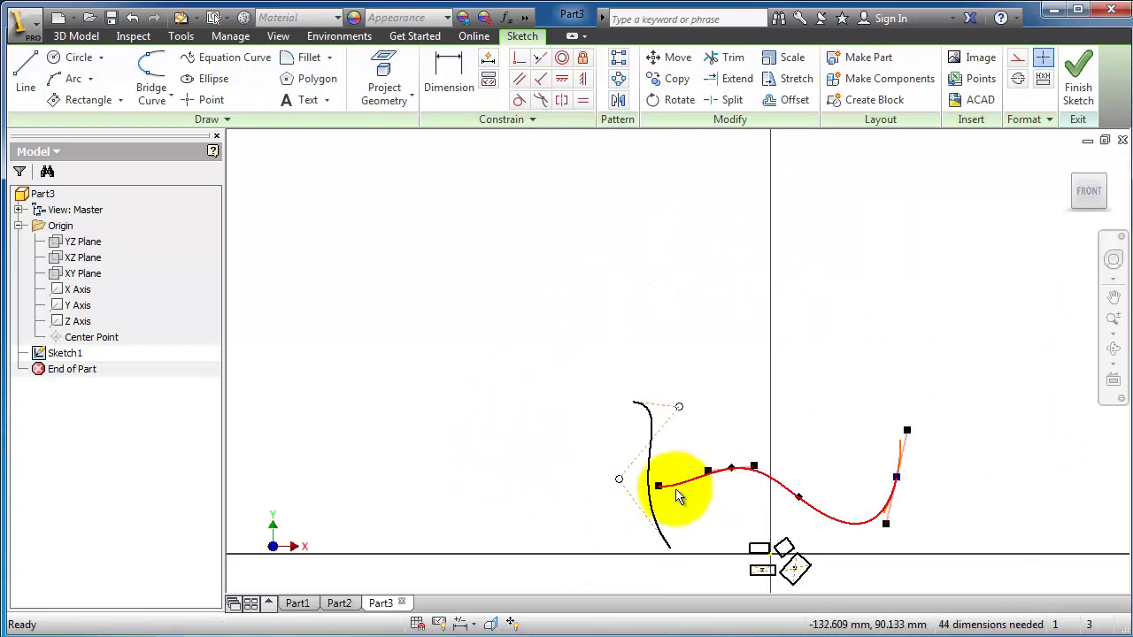
scroll(676, 498, up, 2)
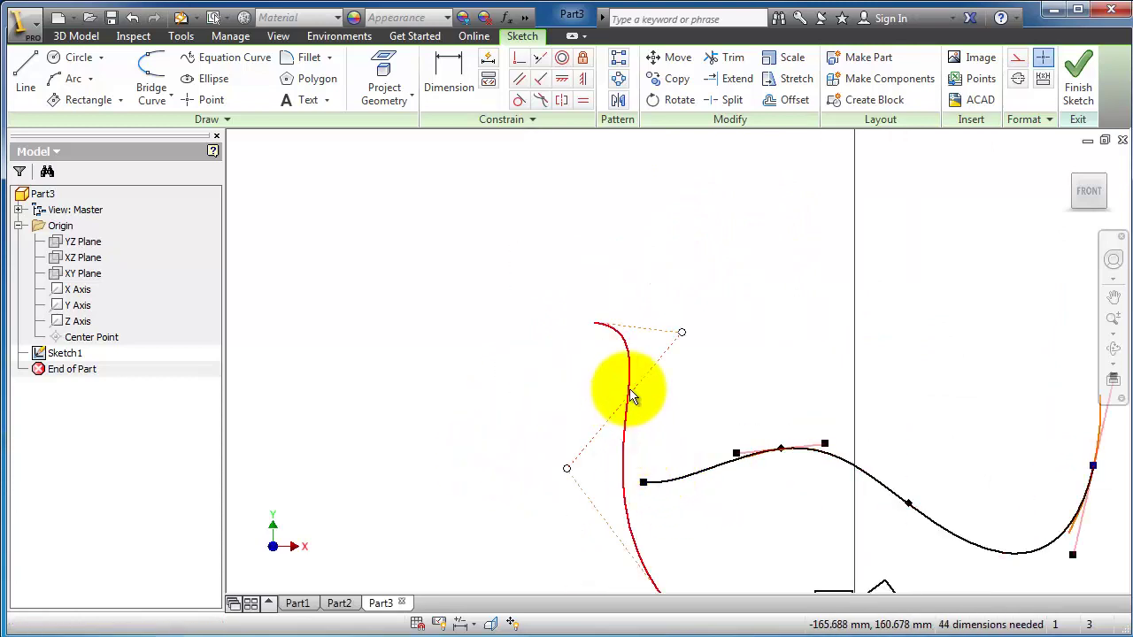
drag(635, 395, 663, 416)
drag(716, 338, 623, 308)
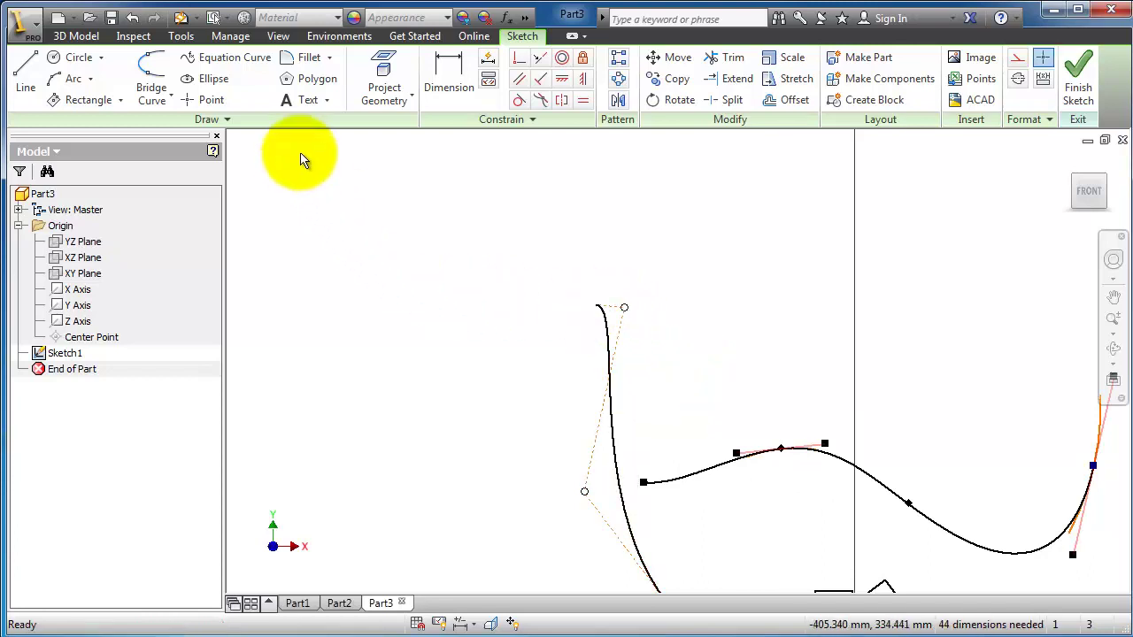
- Connect the crossing spline's top end to the other spline's end with a bridge curve
click(152, 93)
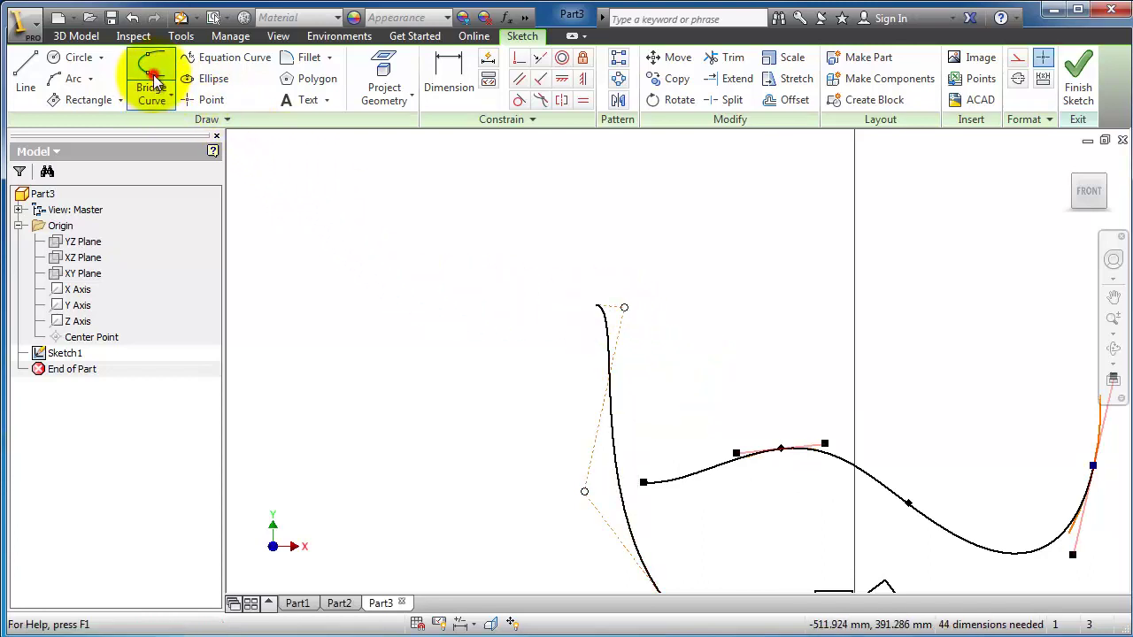
click(428, 382)
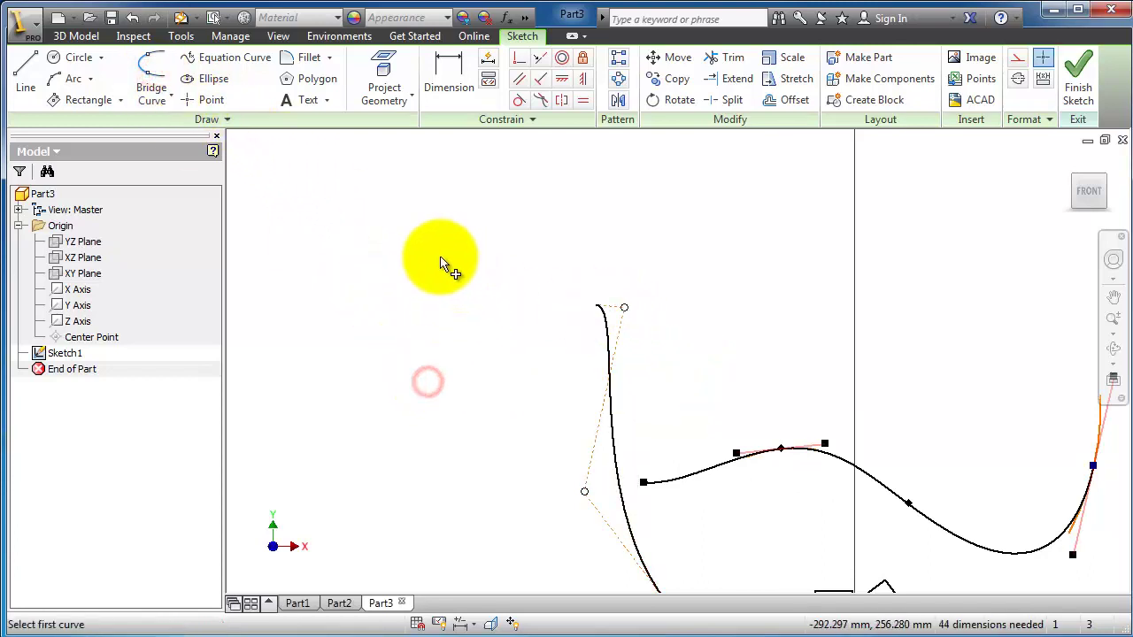
click(481, 460)
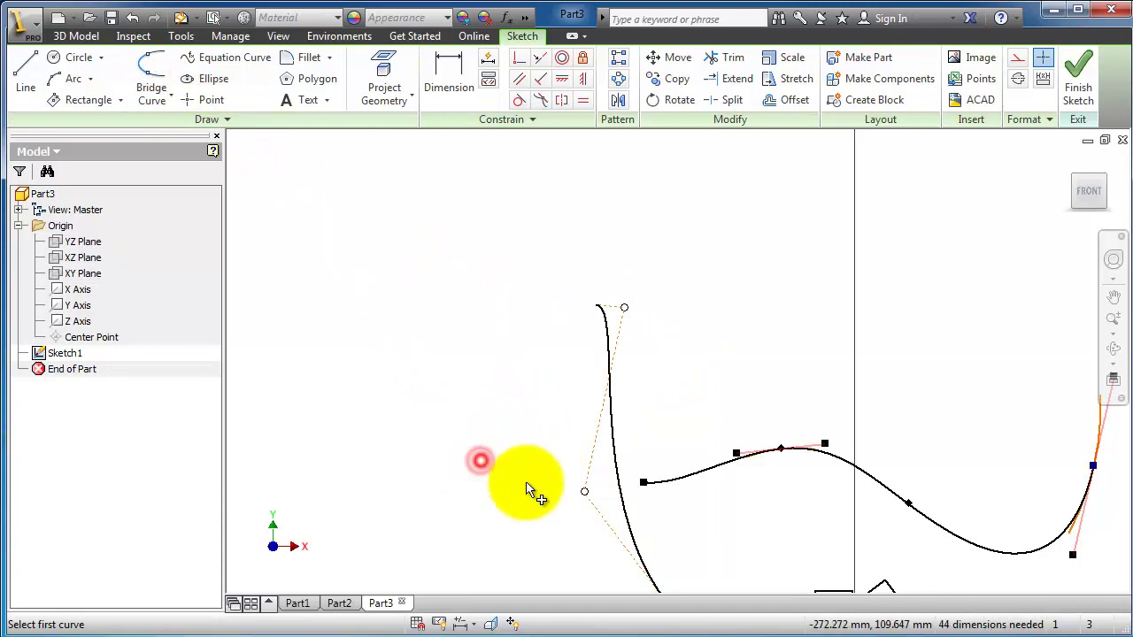
click(597, 310)
click(649, 481)
scroll(766, 511, up, 2)
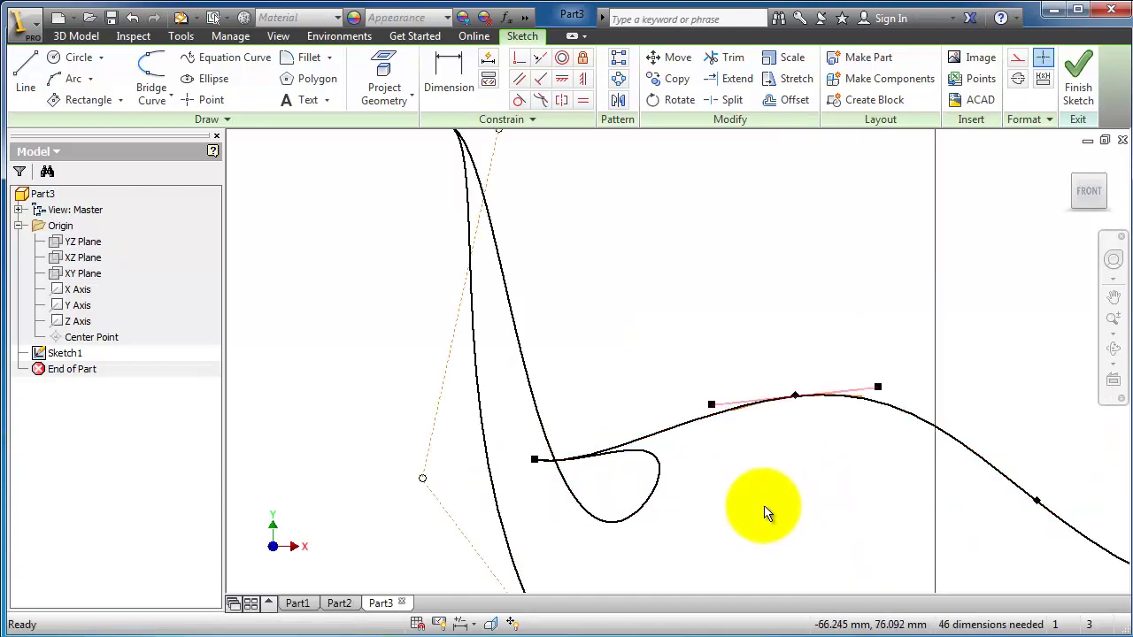
scroll(787, 513, down, 2)
scroll(851, 544, up, 3)
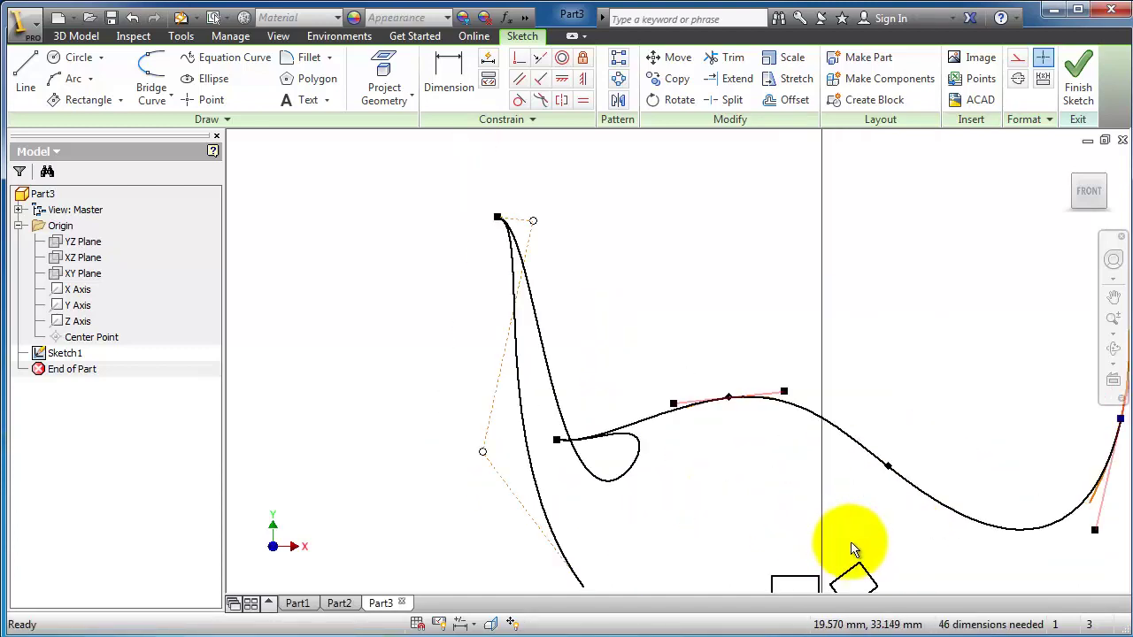
click(221, 64)
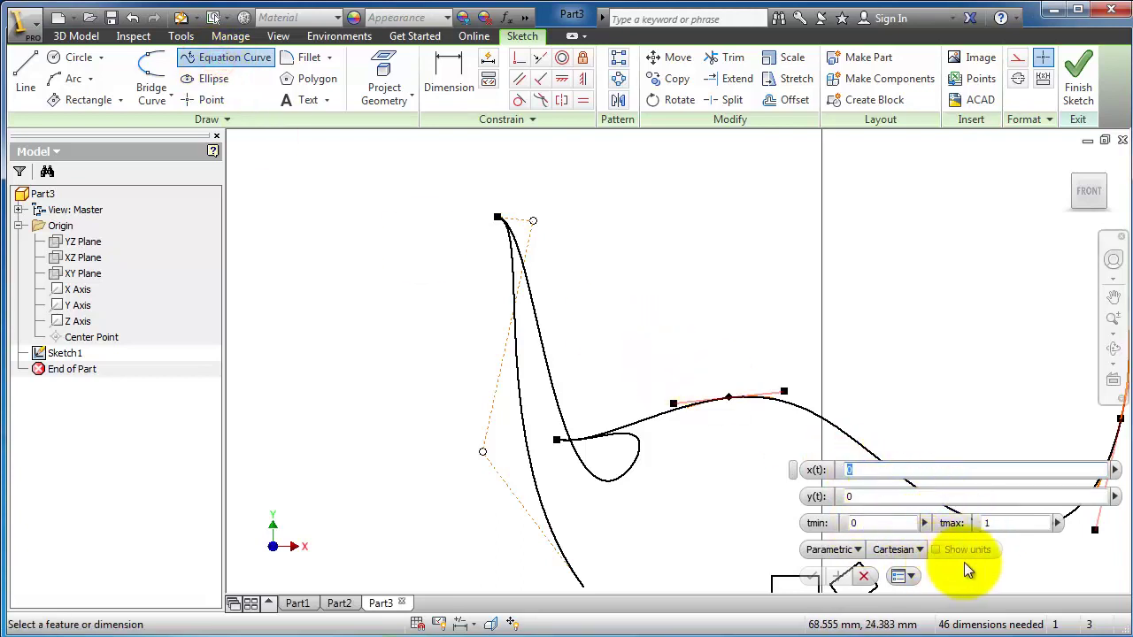
click(864, 578)
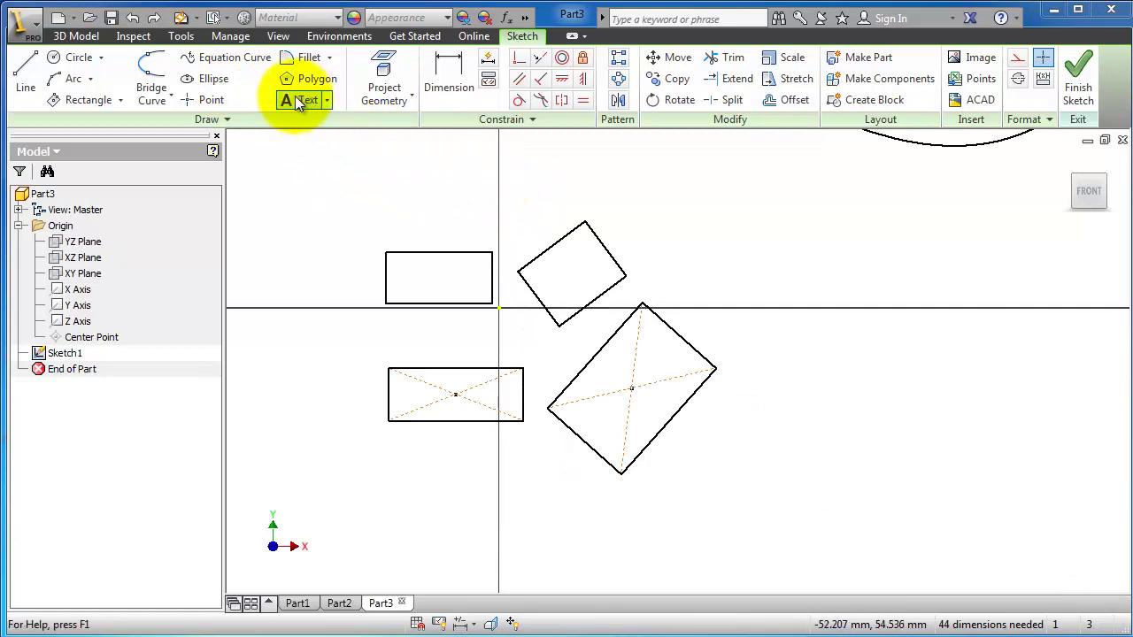
- Draw an ellipse centred in the tilted centred rectangle, nearly touching its sides
click(209, 79)
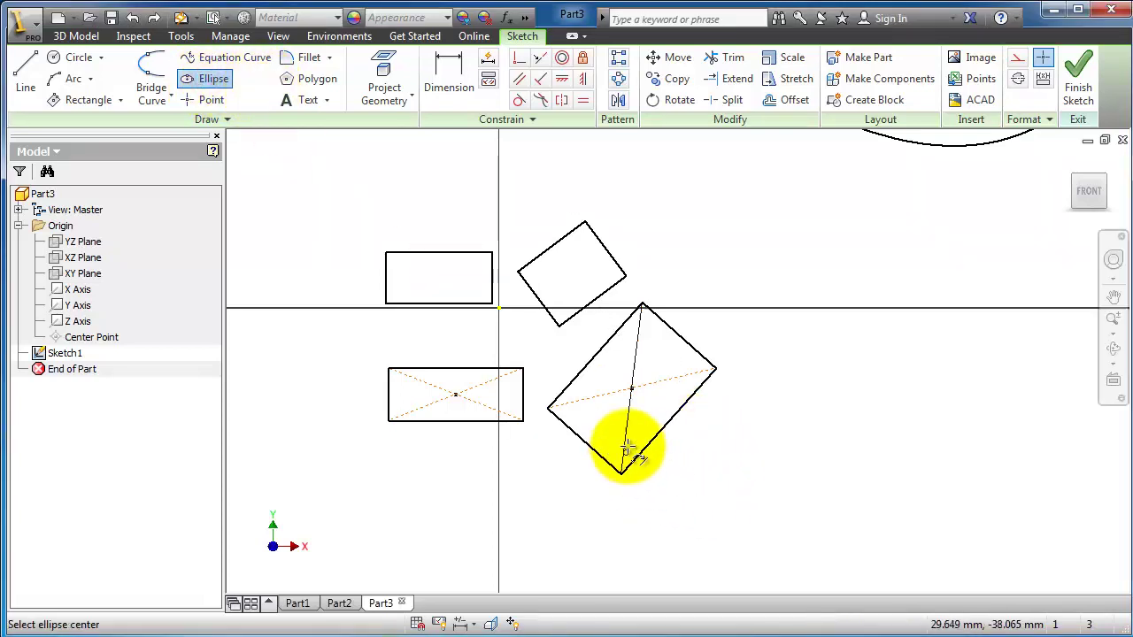
scroll(629, 438, up, 3)
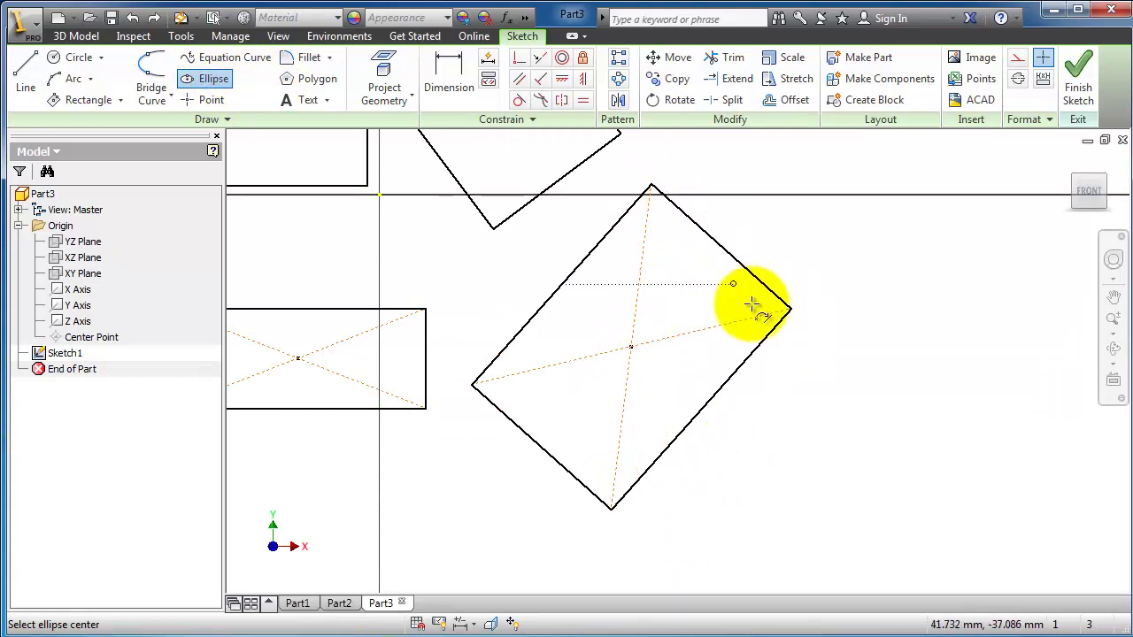
scroll(637, 351, up, 3)
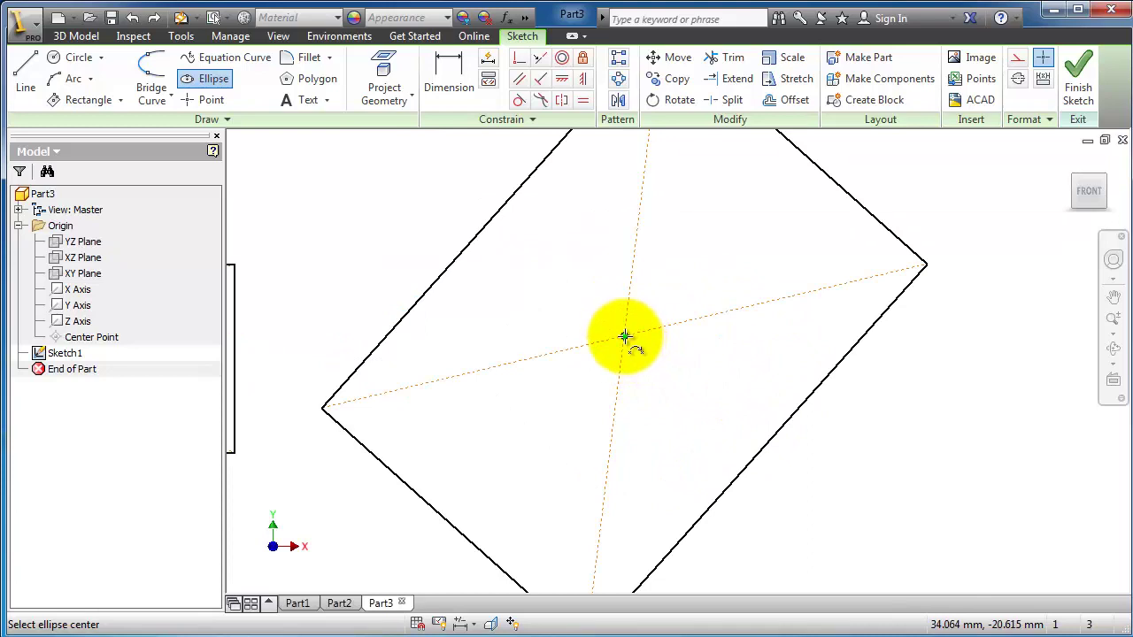
click(625, 338)
scroll(672, 306, down, 2)
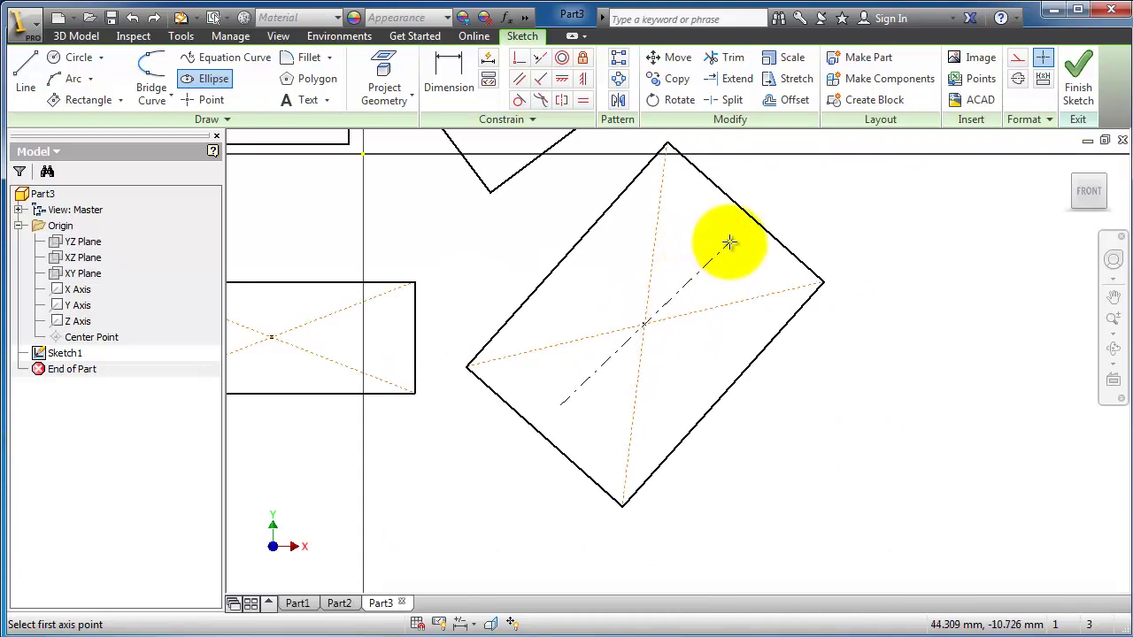
scroll(731, 231, up, 2)
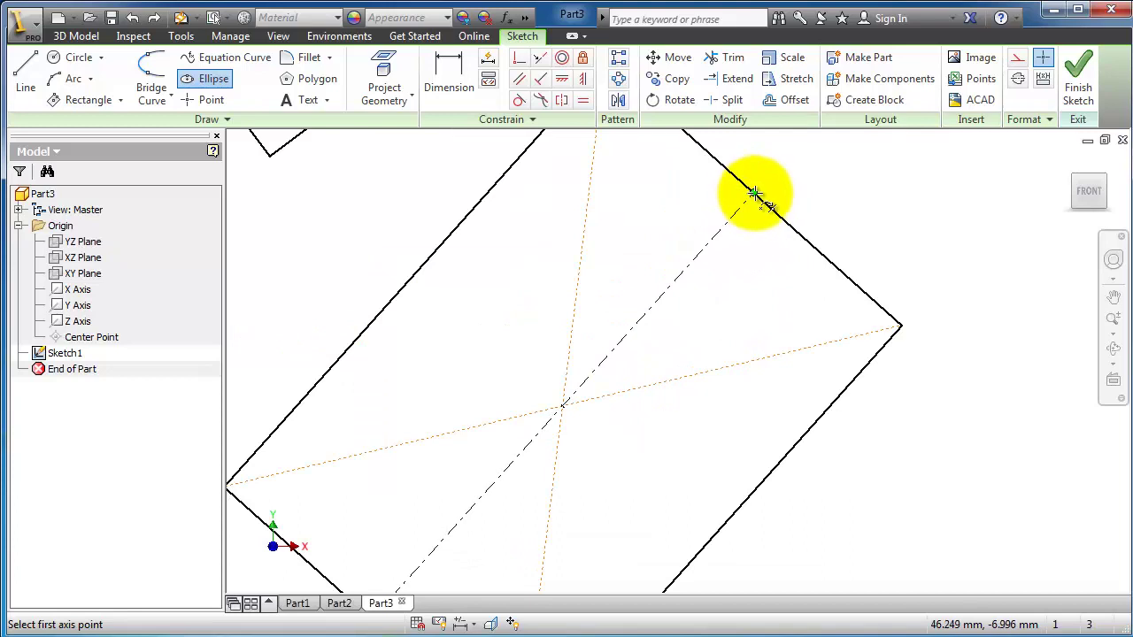
scroll(754, 193, down, 2)
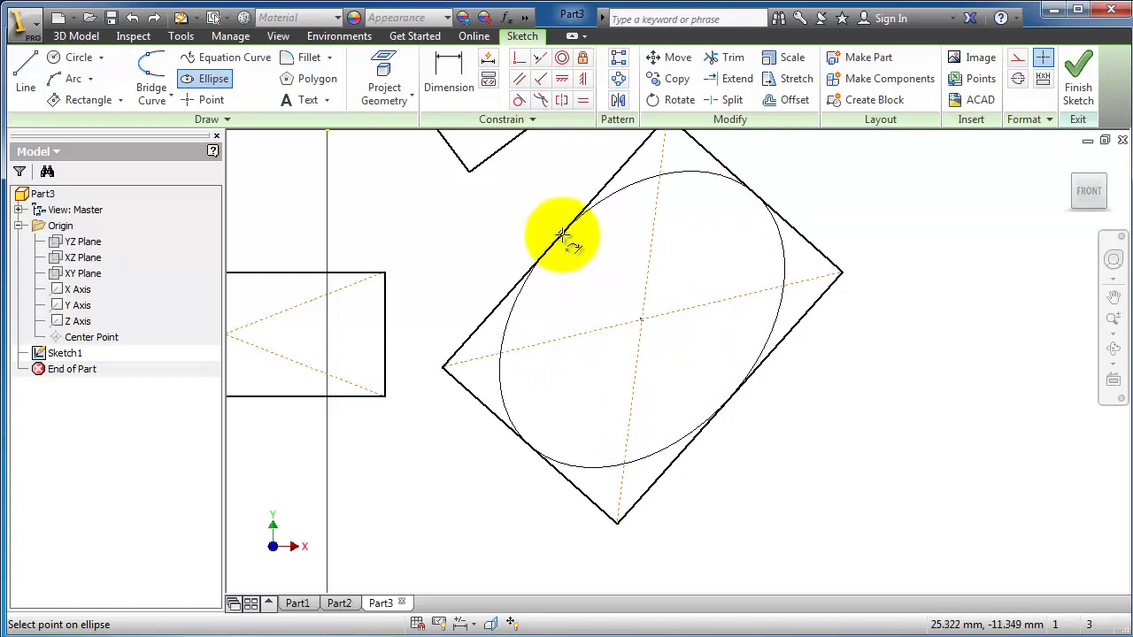
click(562, 235)
scroll(946, 432, down, 2)
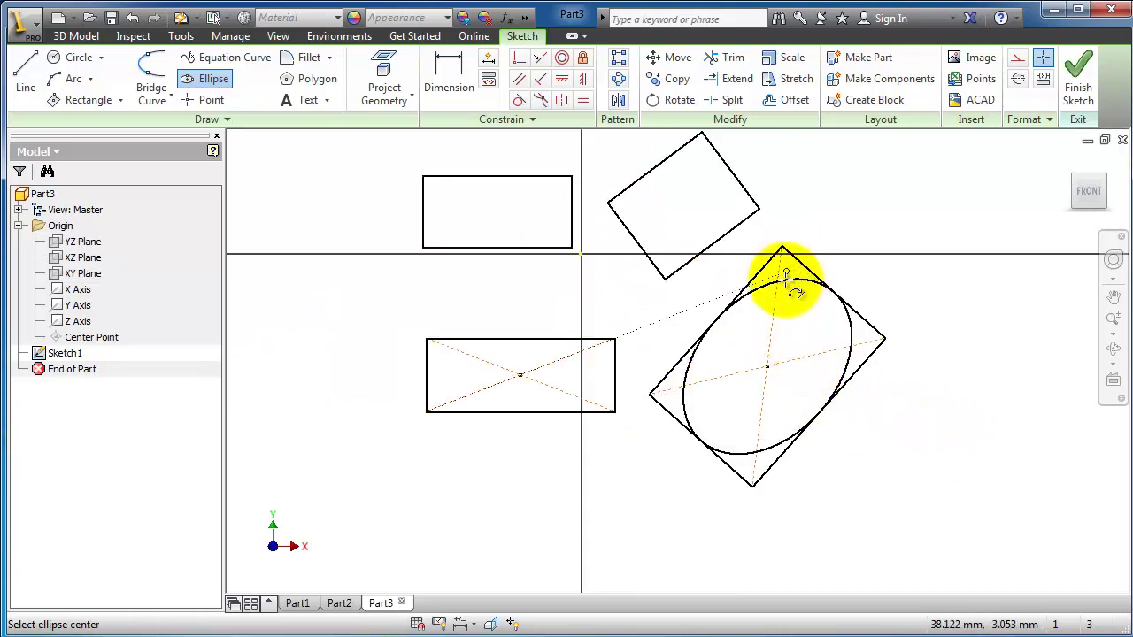
key(Escape)
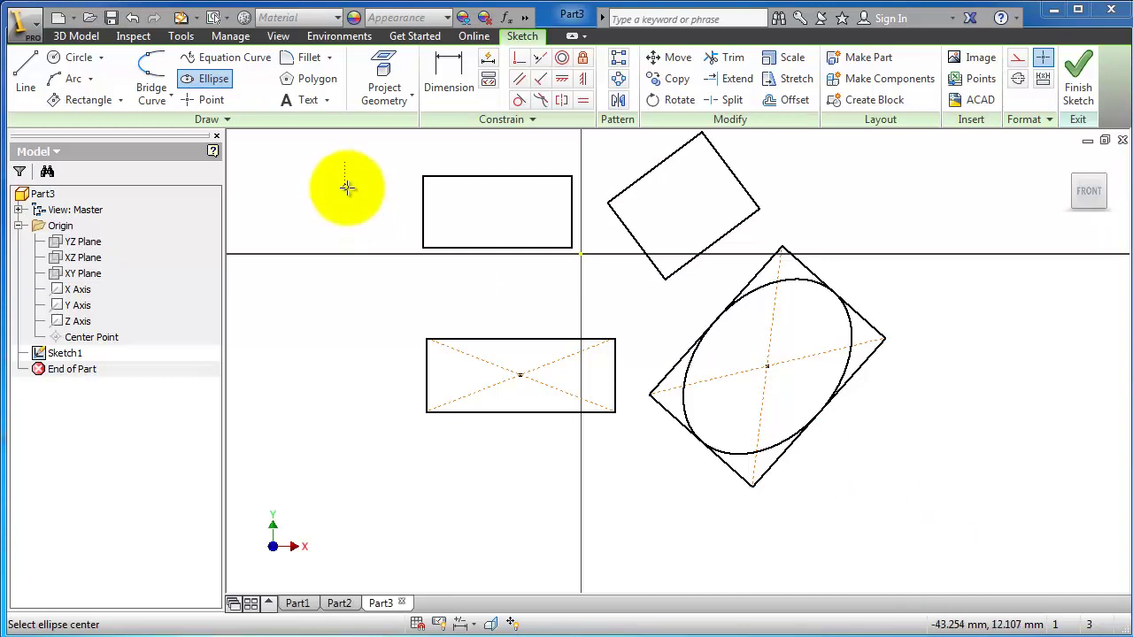
- Place a sketch point on the centred rectangle's left edge
click(213, 101)
scroll(504, 389, down, 5)
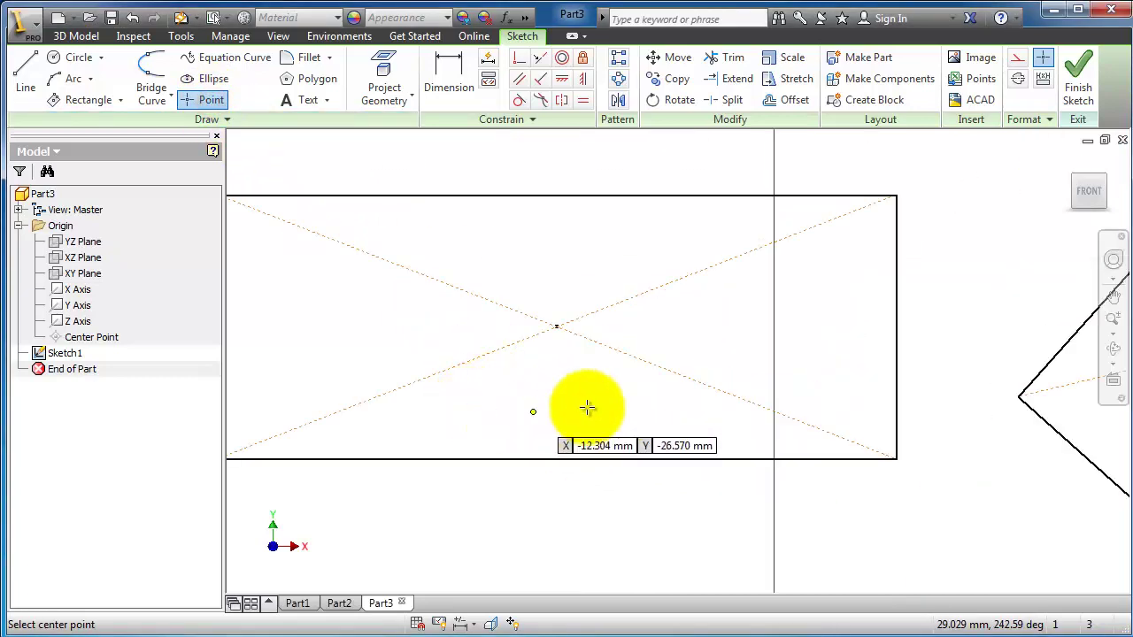
scroll(566, 401, up, 3)
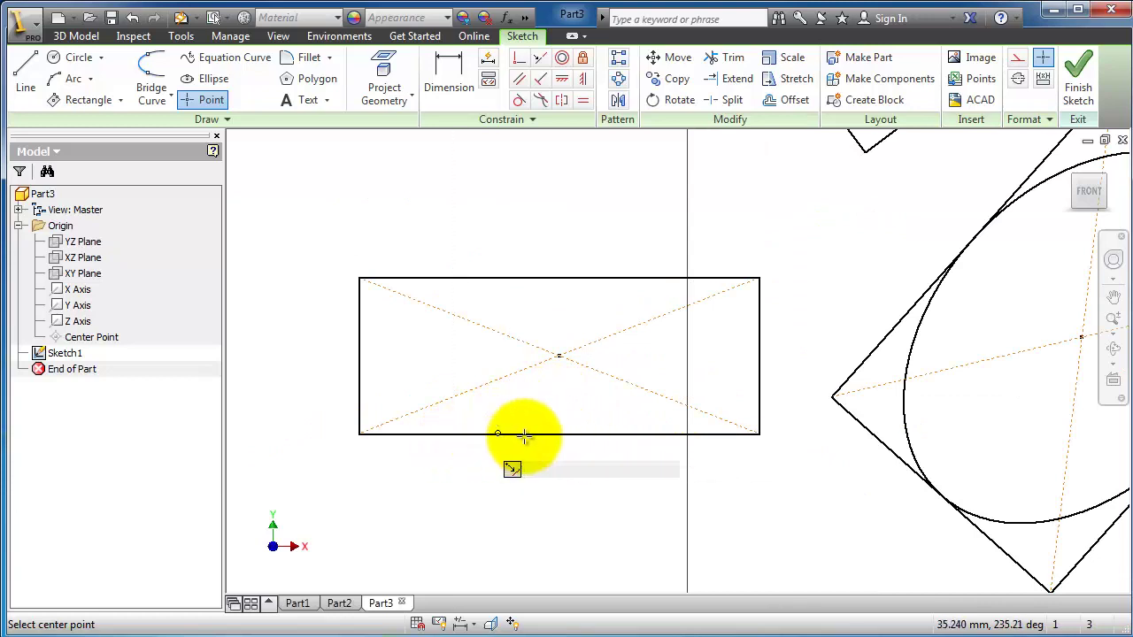
click(359, 376)
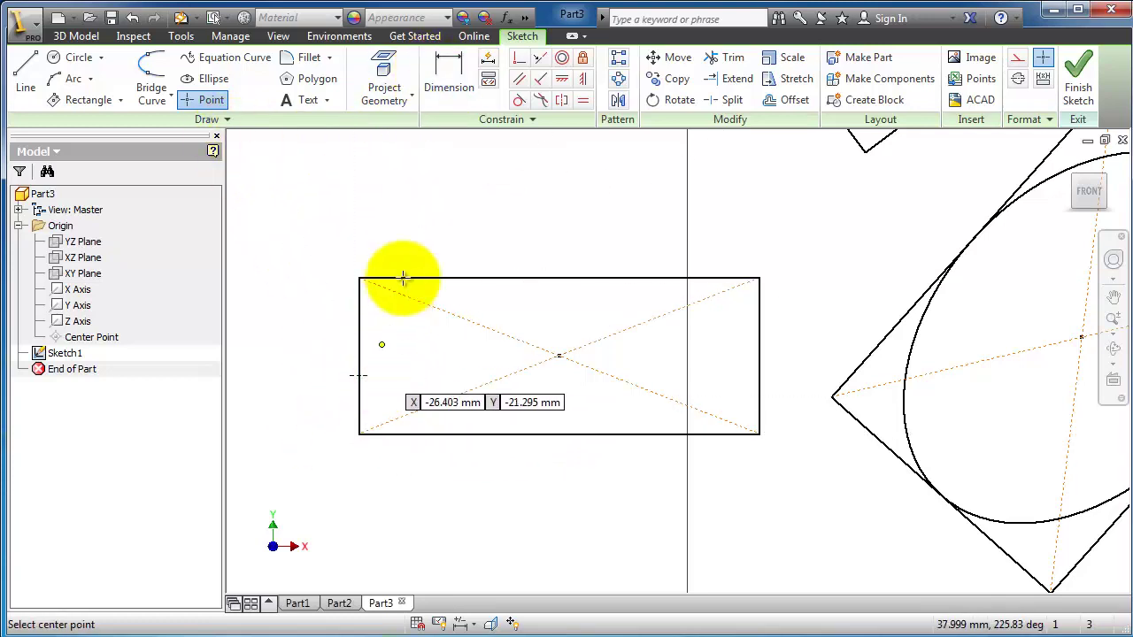
- Dimension the point 5 above the rectangle's bottom edge
click(448, 76)
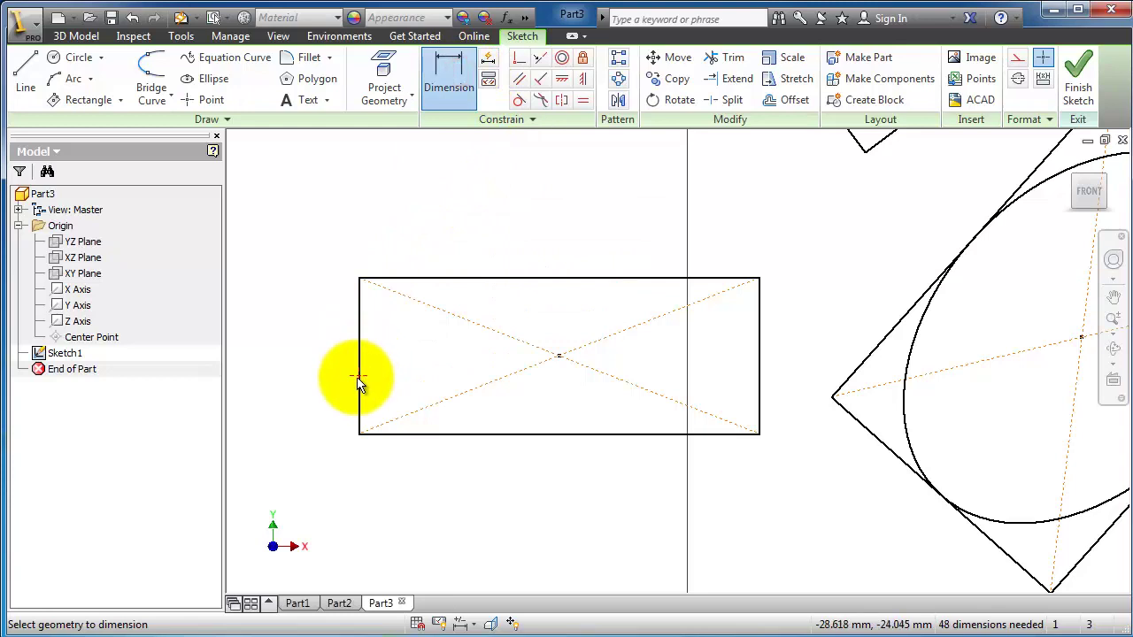
click(359, 376)
click(368, 433)
click(310, 420)
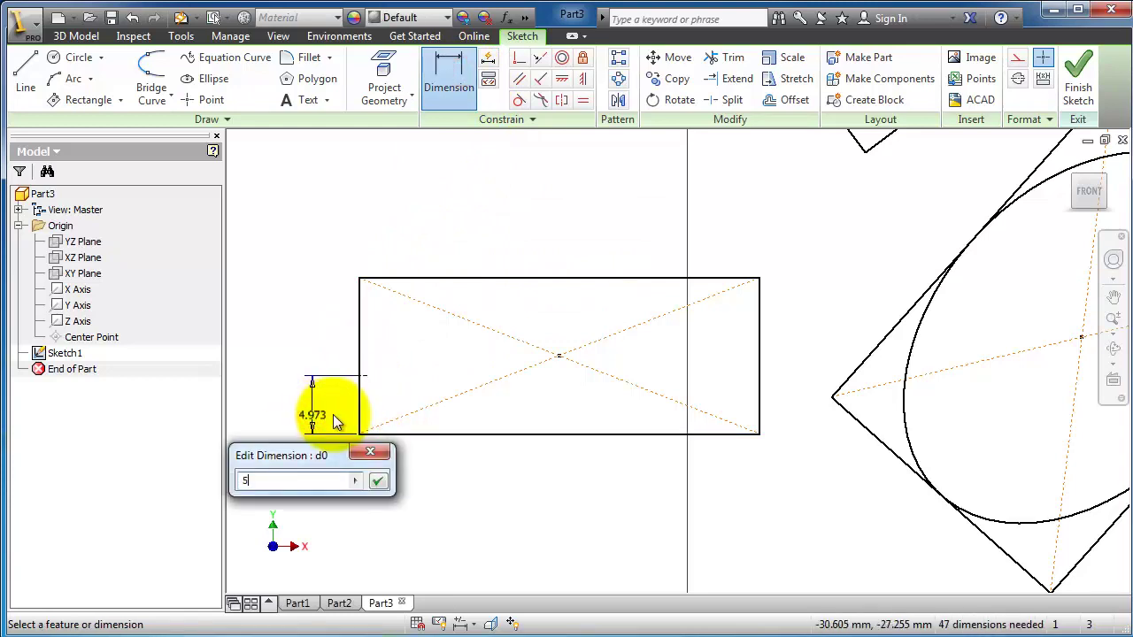
key(Return)
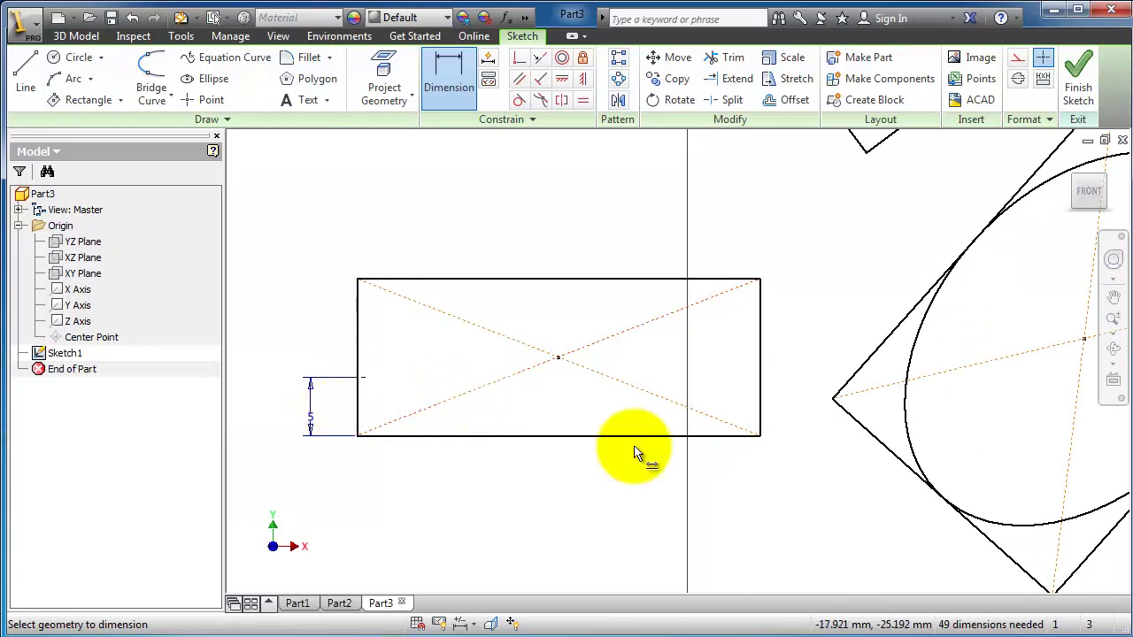
click(301, 59)
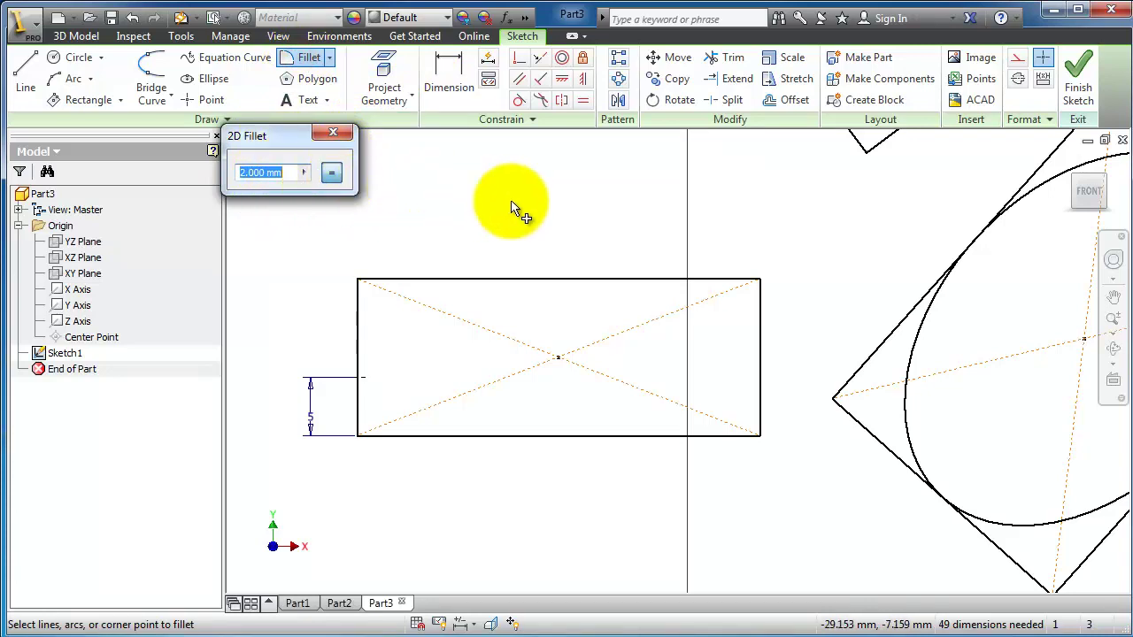
- Fillet the rectangle's top-right, bottom-right, top-left and bottom-left corners at 2 mm
click(761, 300)
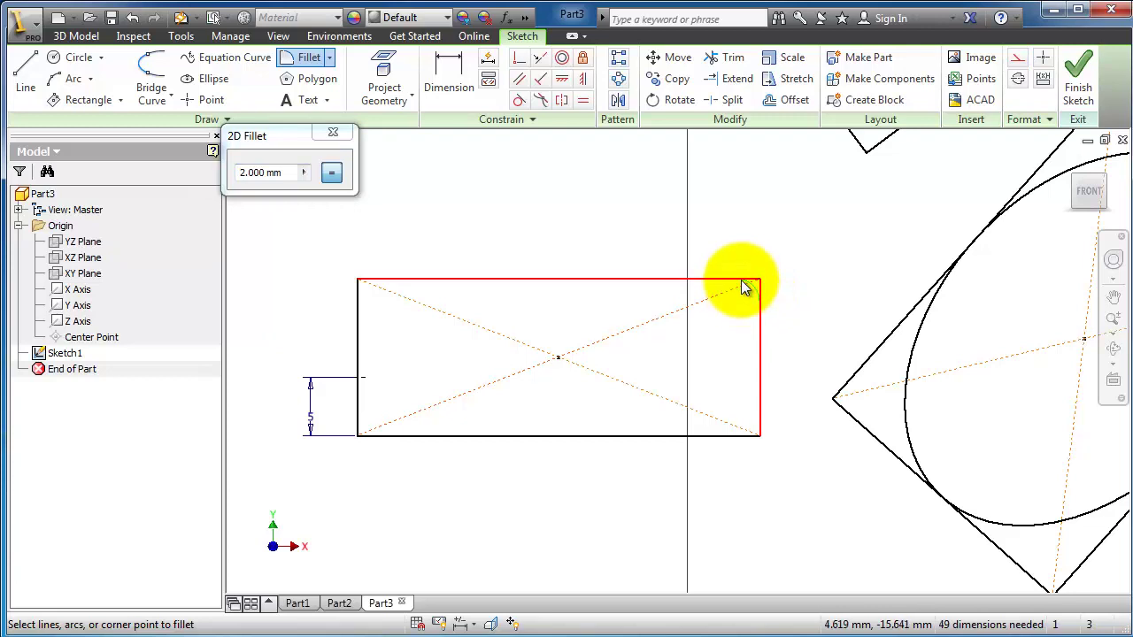
click(743, 283)
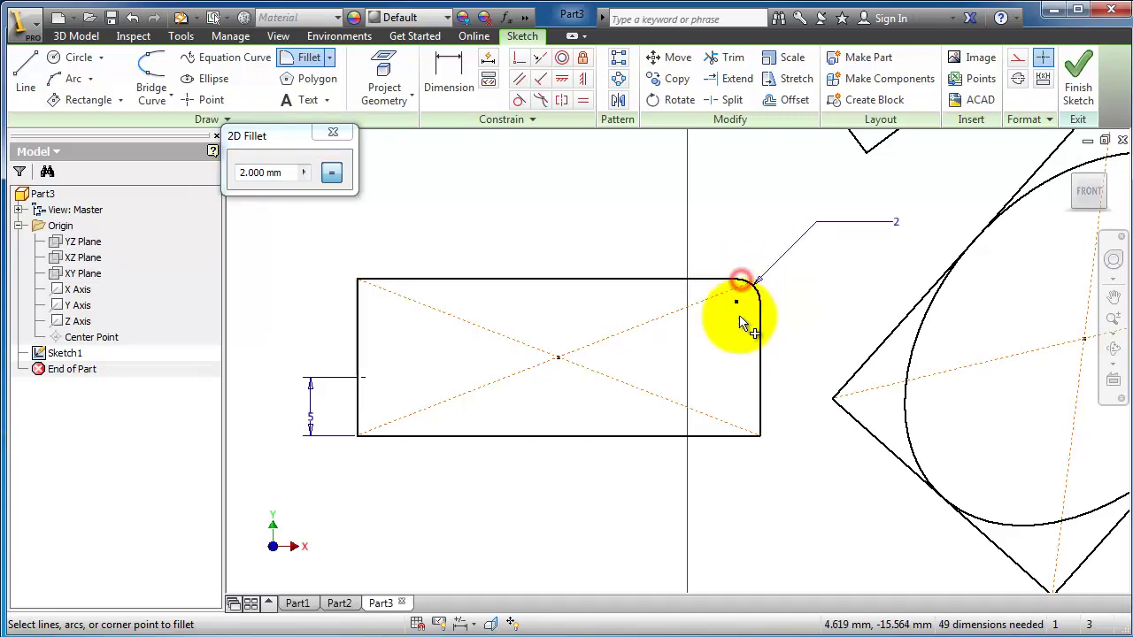
click(739, 437)
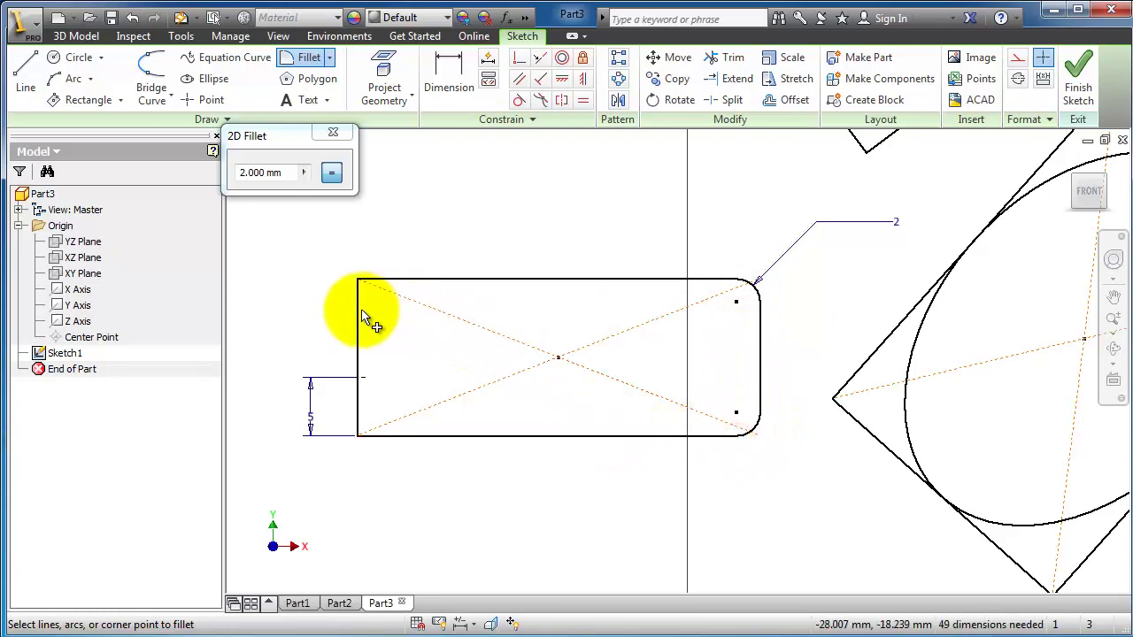
click(404, 279)
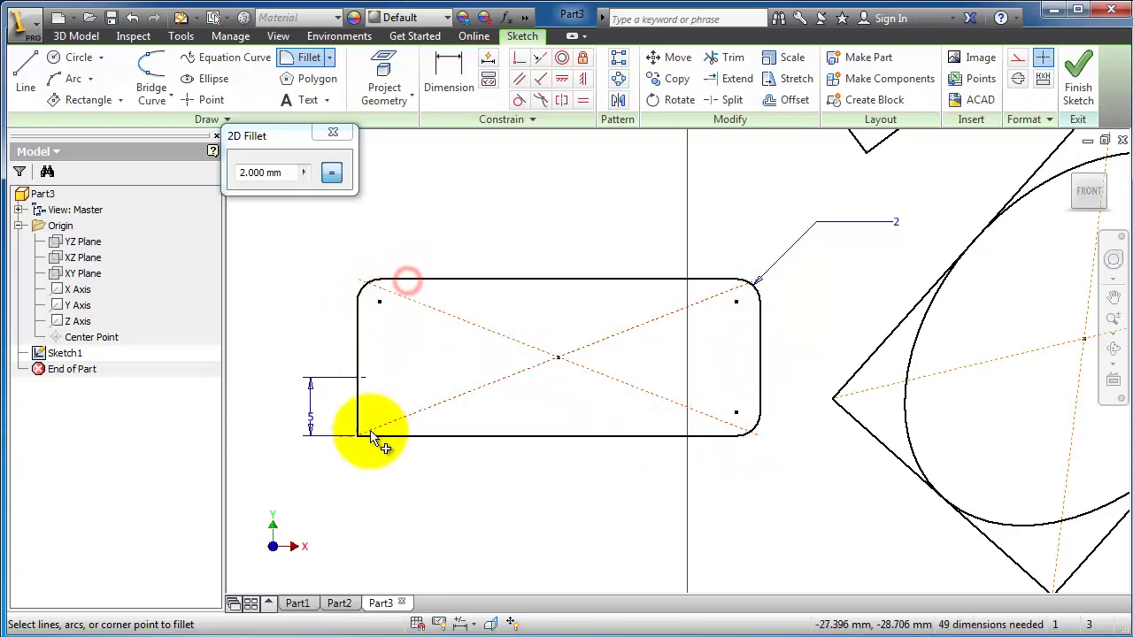
click(358, 413)
click(384, 437)
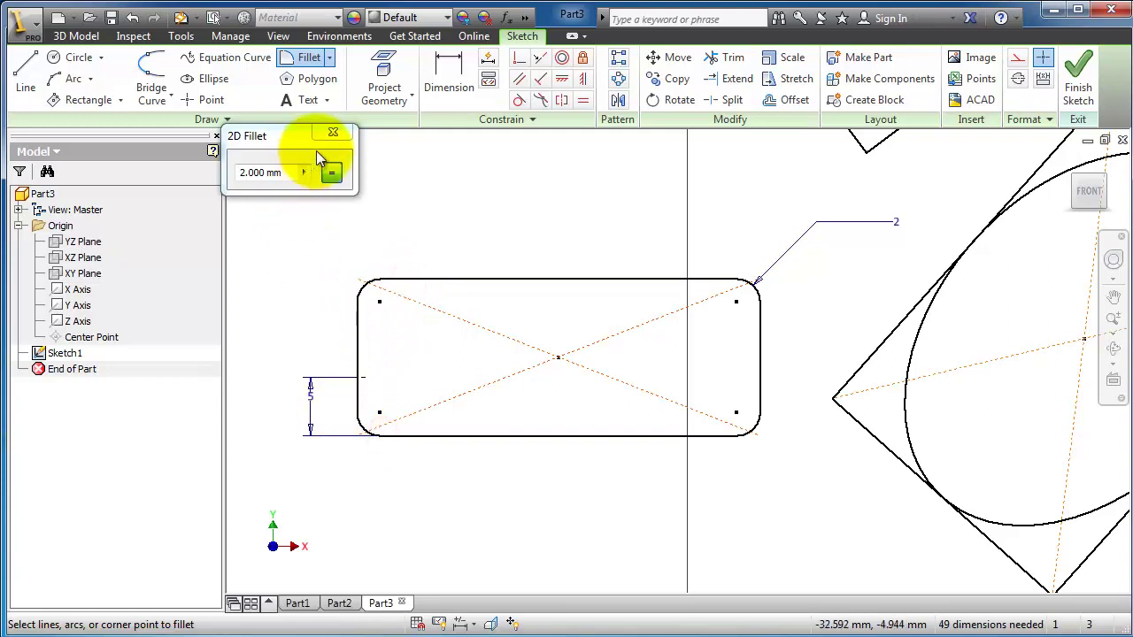
- Close Fillet and set the Polygon tool to 5 sides
click(317, 78)
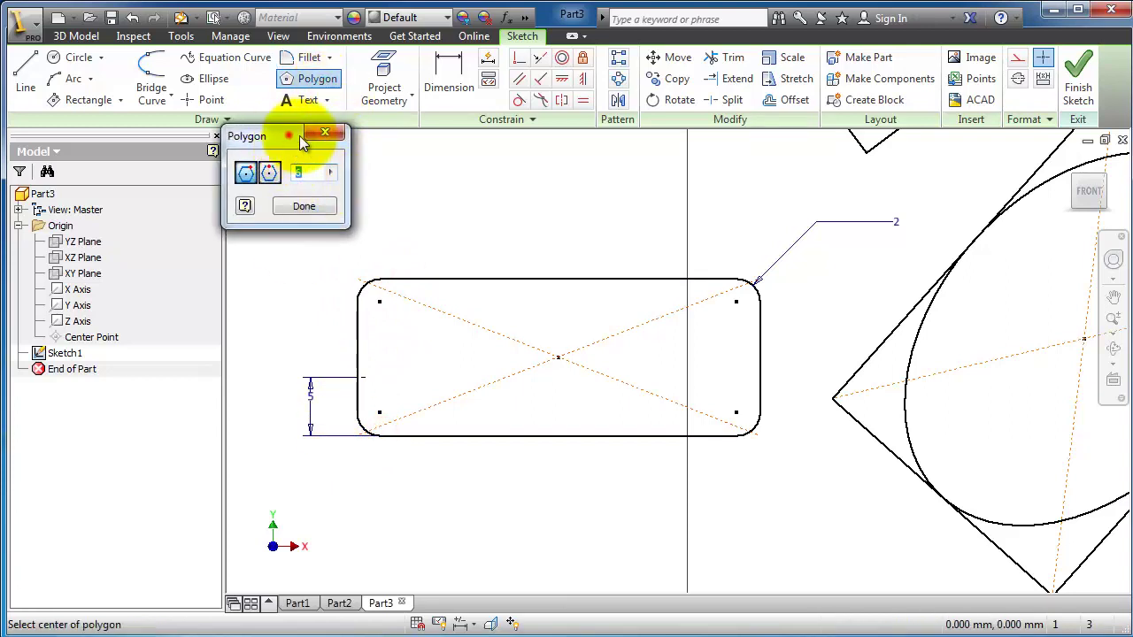
click(316, 171)
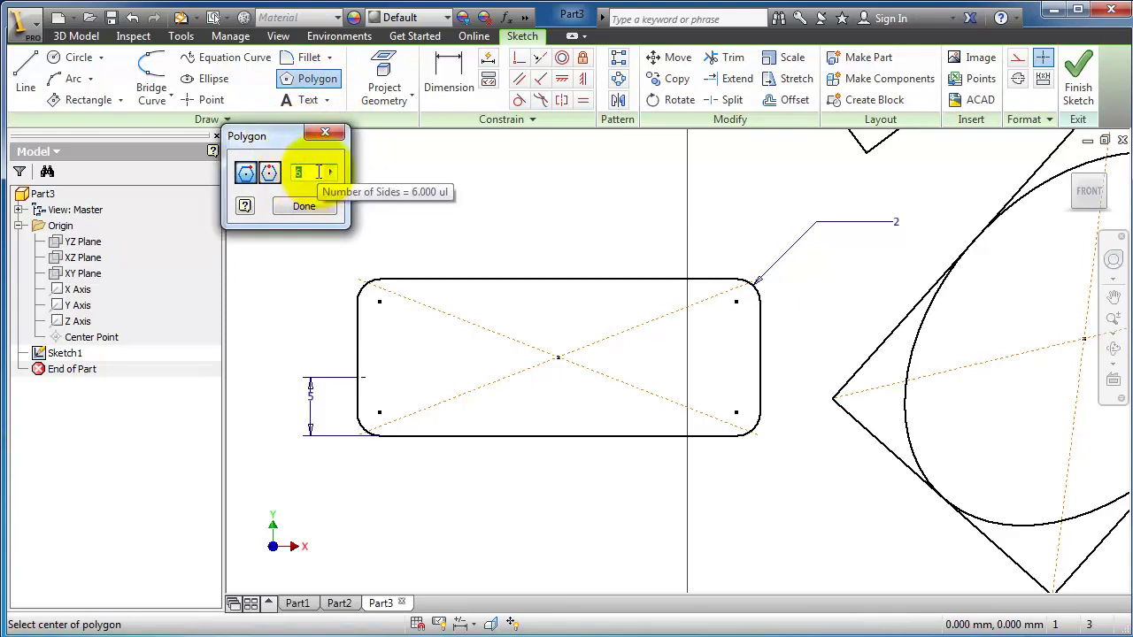
click(329, 174)
click(321, 170)
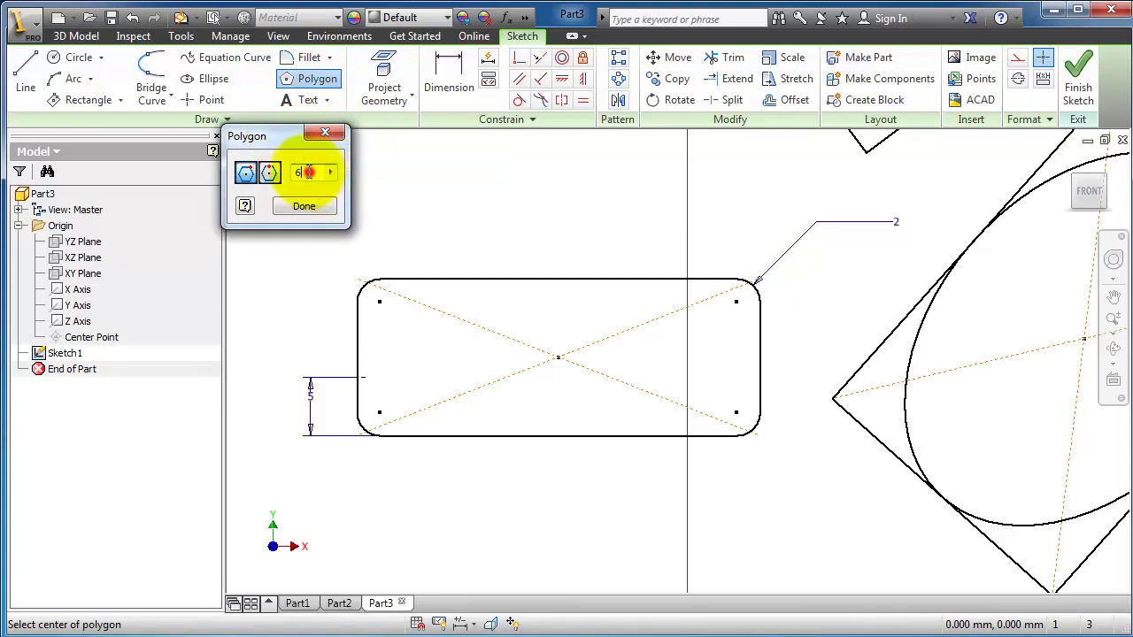
click(303, 172)
key(Escape)
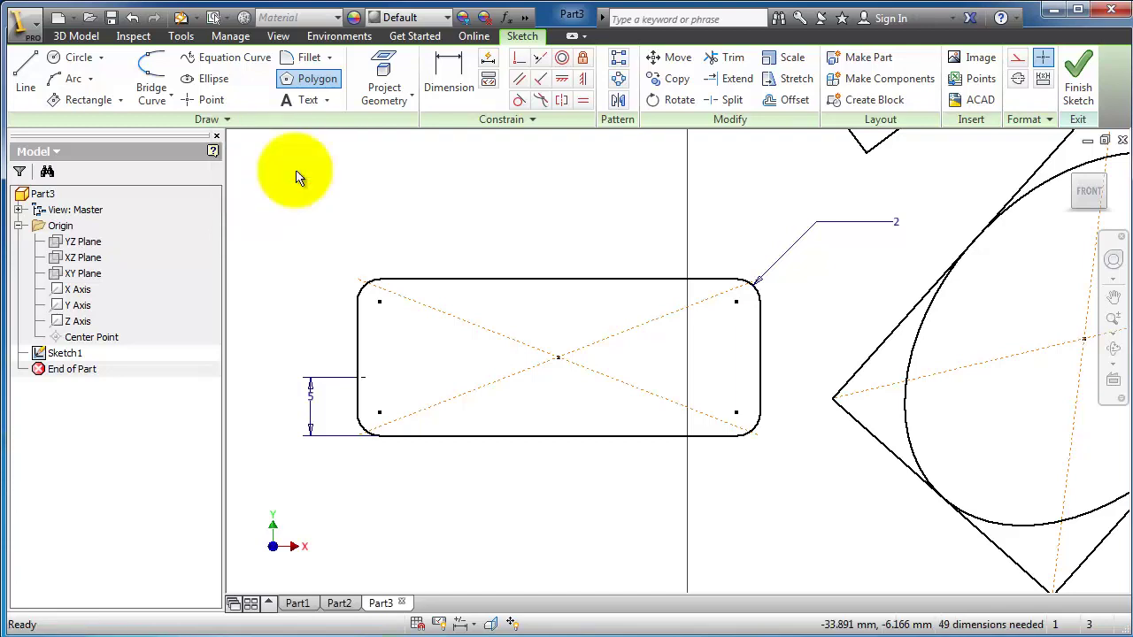
click(476, 533)
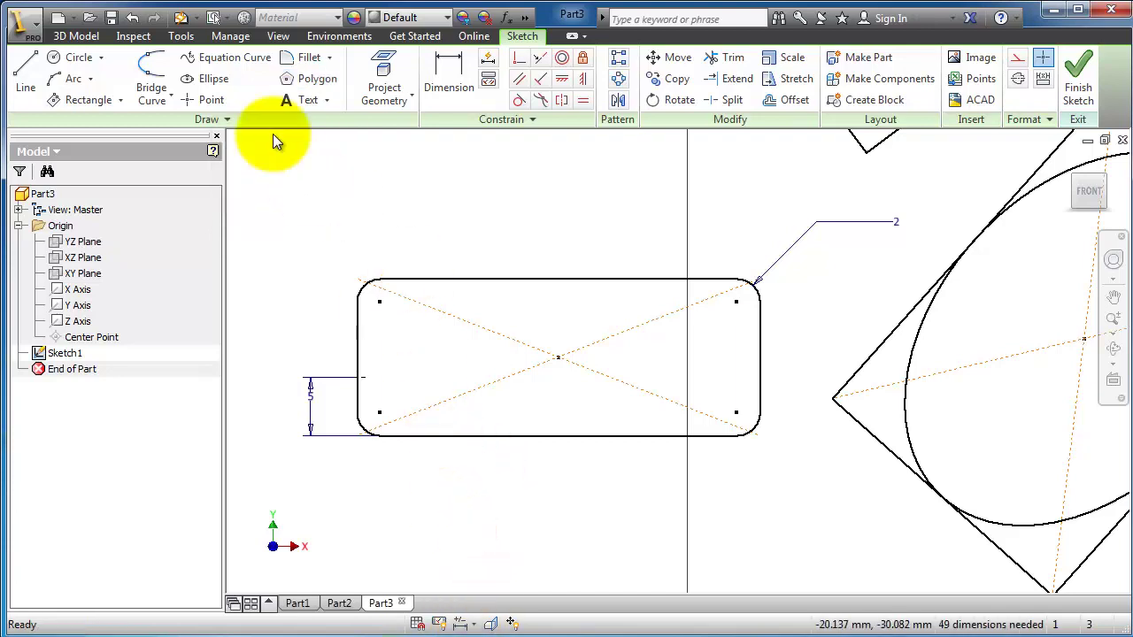
- Draw the pentagon centred below the rounded rectangle, picking a vertex to fix its size
click(310, 79)
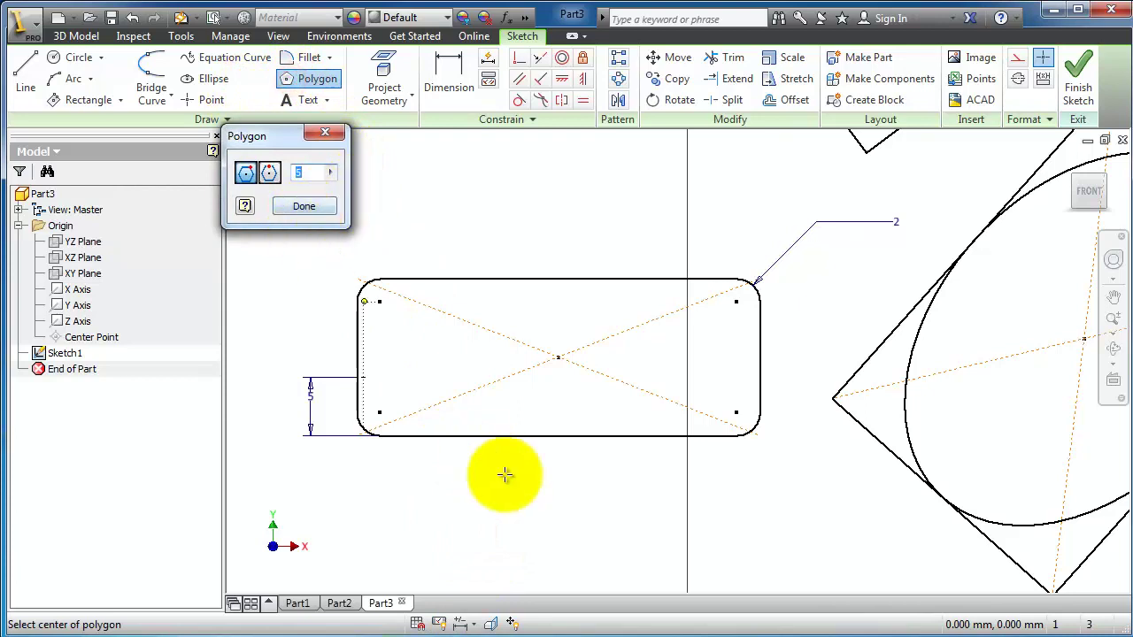
click(537, 509)
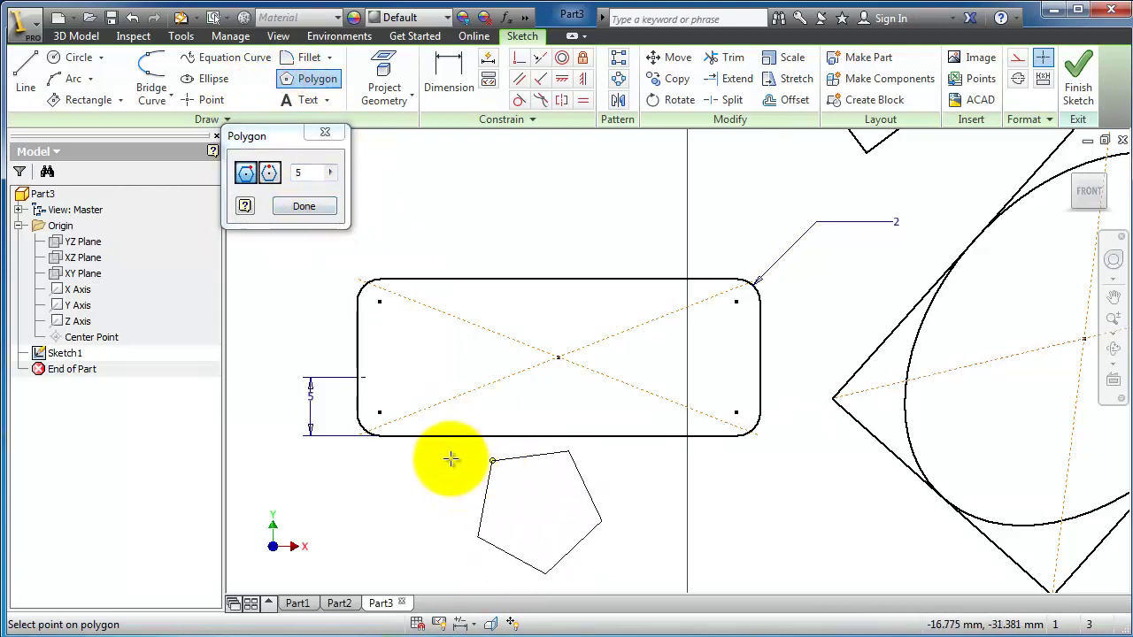
click(500, 461)
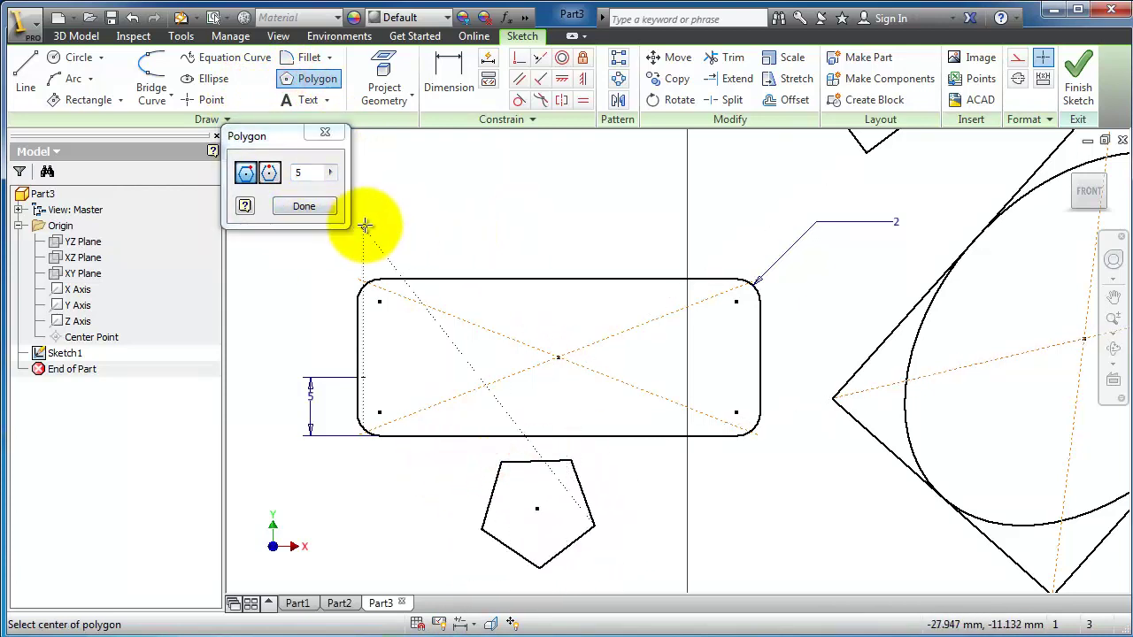
- Place two-line sketch text 'Inventor Tutorial' above the rounded rectangle
click(334, 136)
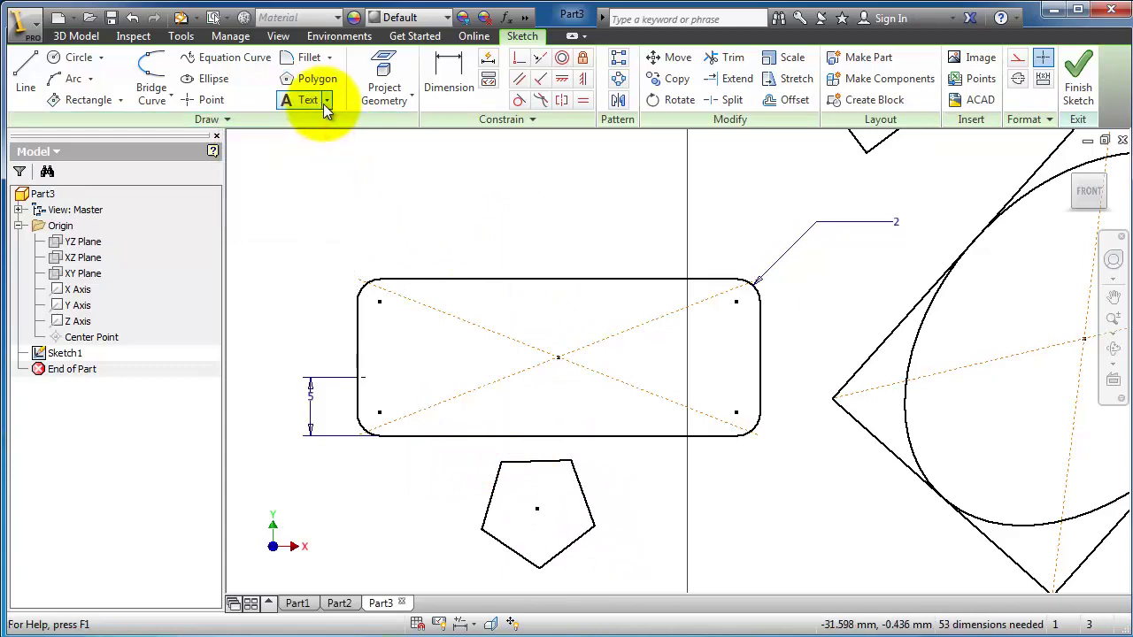
click(306, 100)
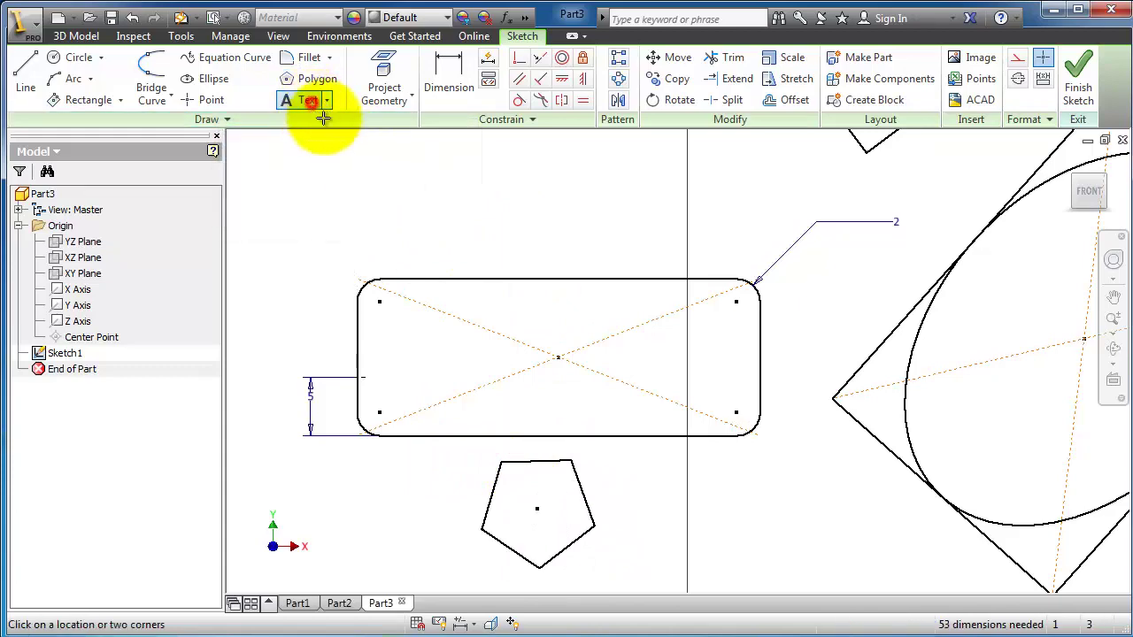
click(377, 157)
key(Escape)
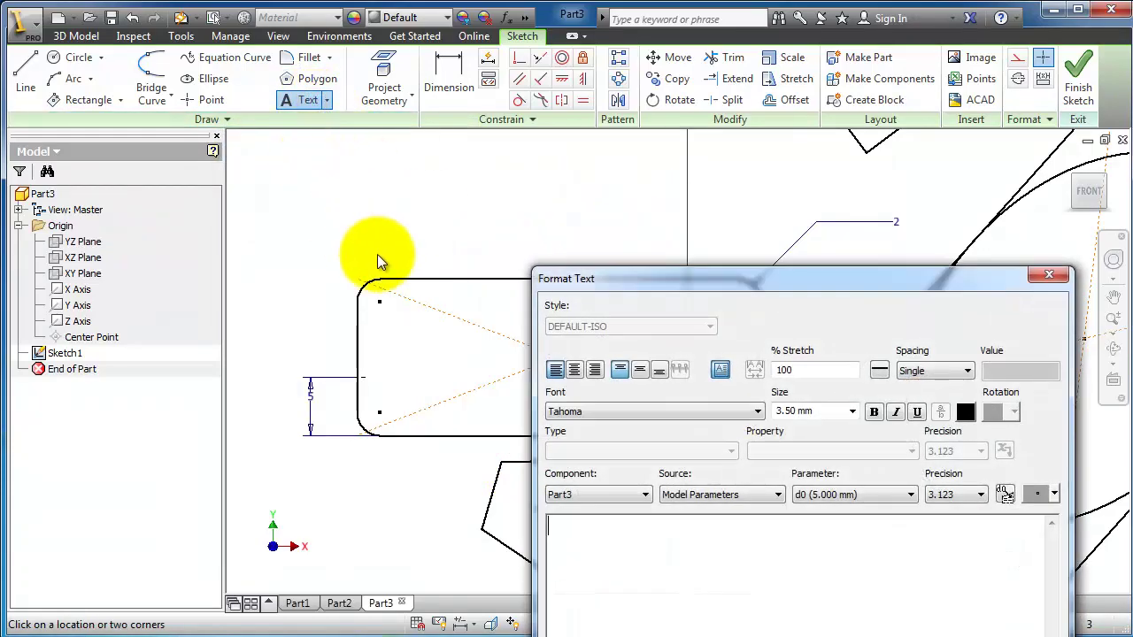
drag(663, 270, 656, 144)
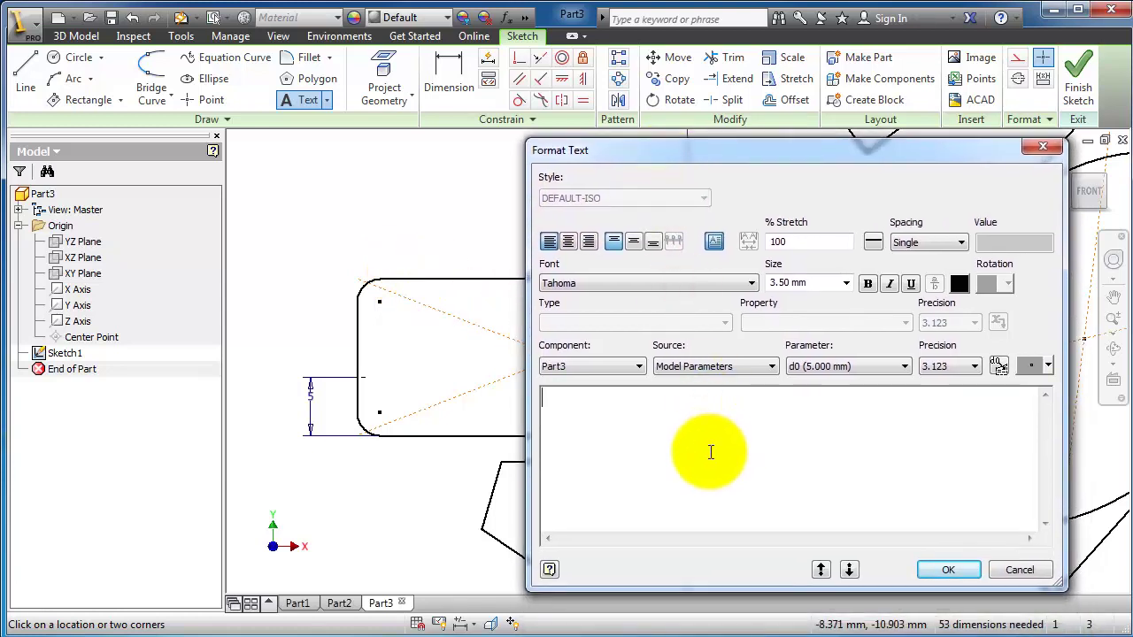
text(nventor Tutori)
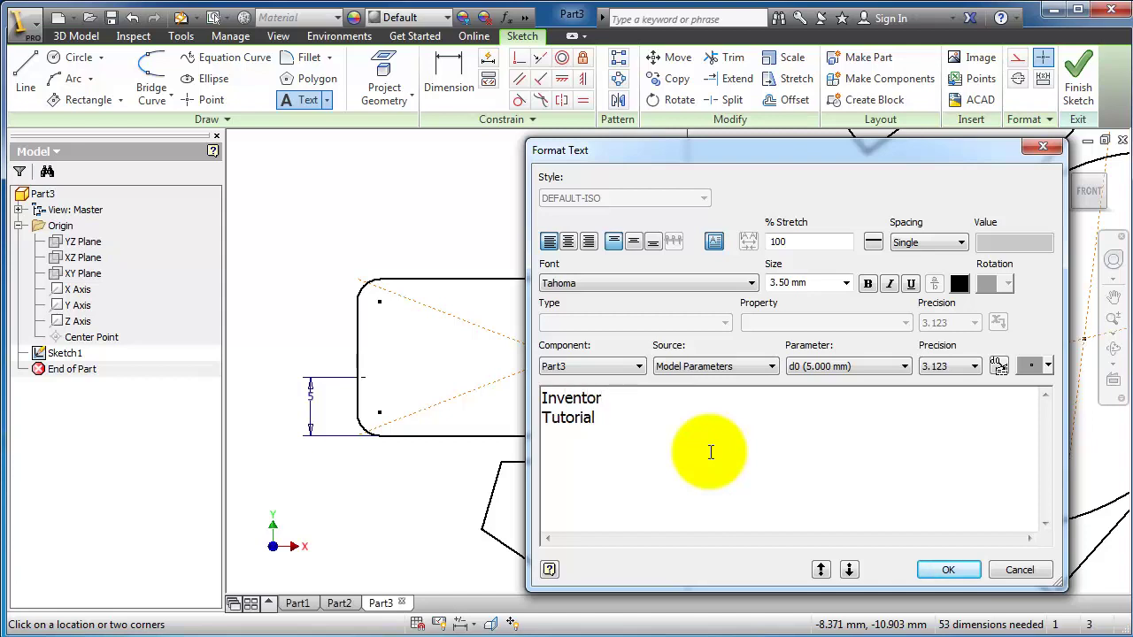
click(938, 569)
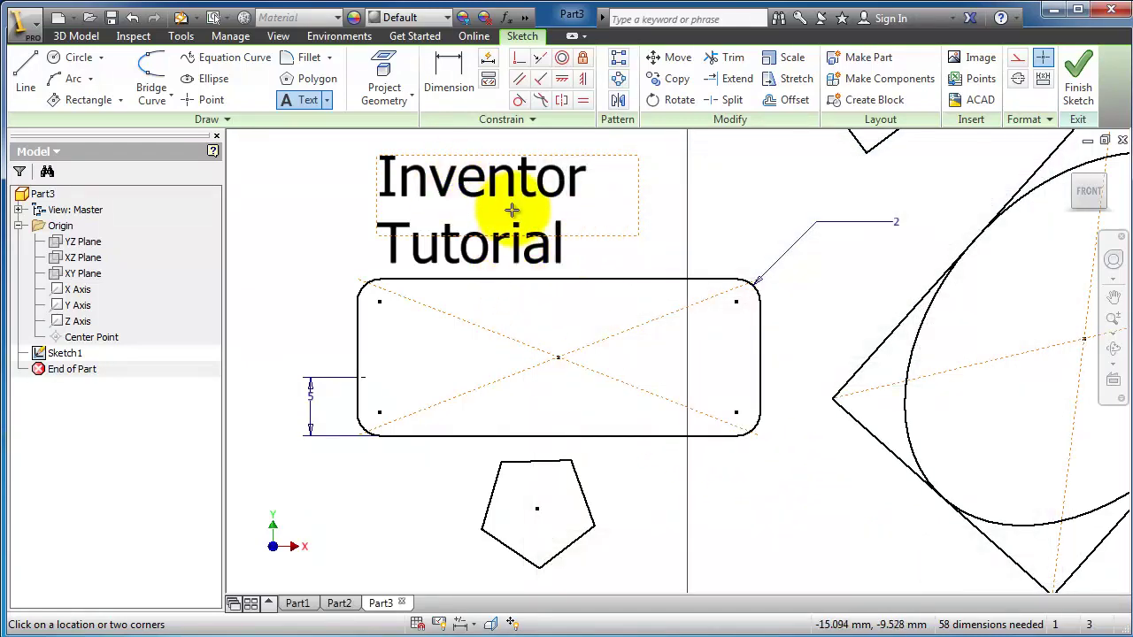
click(306, 102)
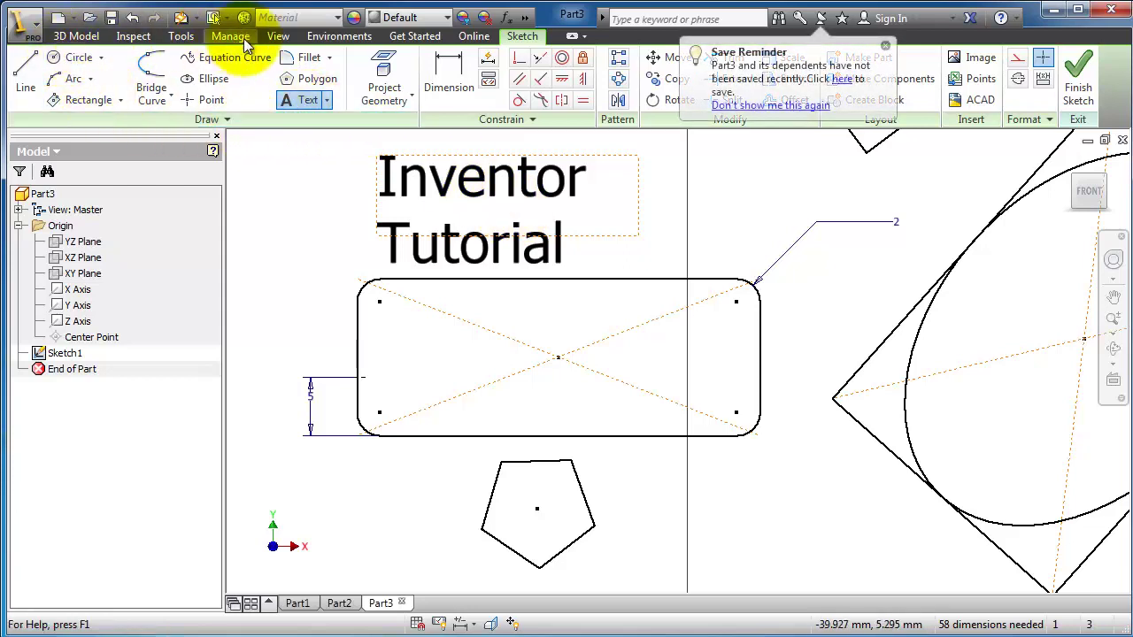